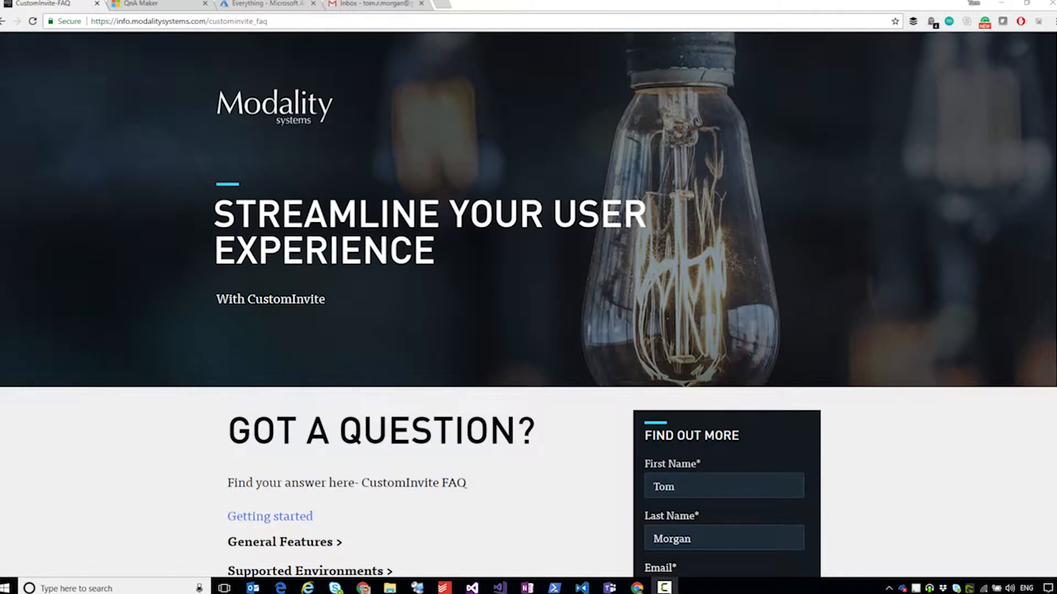
Expand the General Features and Supported Environments sections of the CustomInvite FAQ and examine their questions and answers
scroll(529, 304, down, 1)
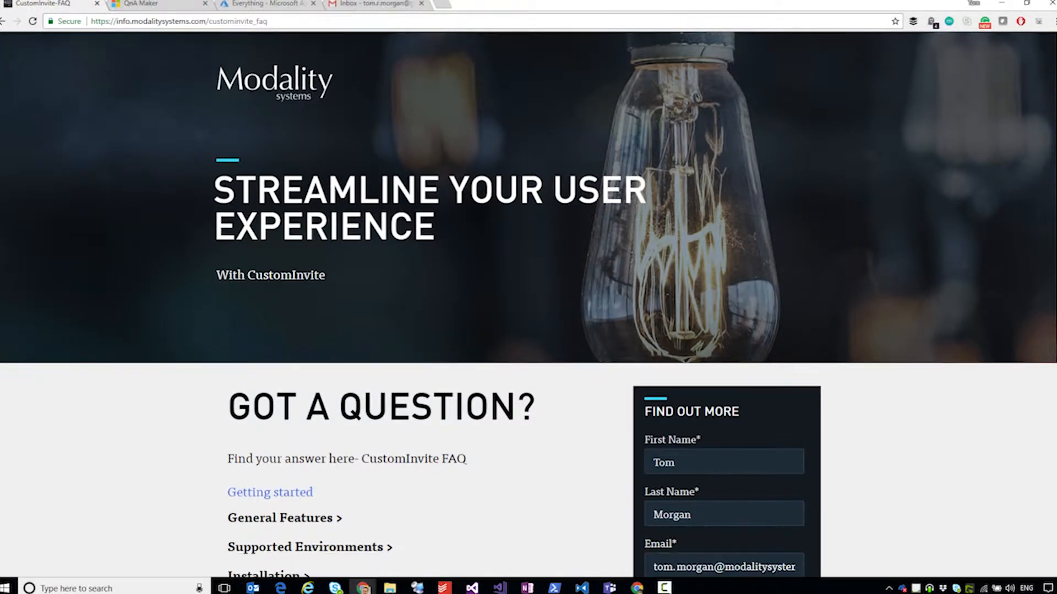
scroll(231, 292, down, 5)
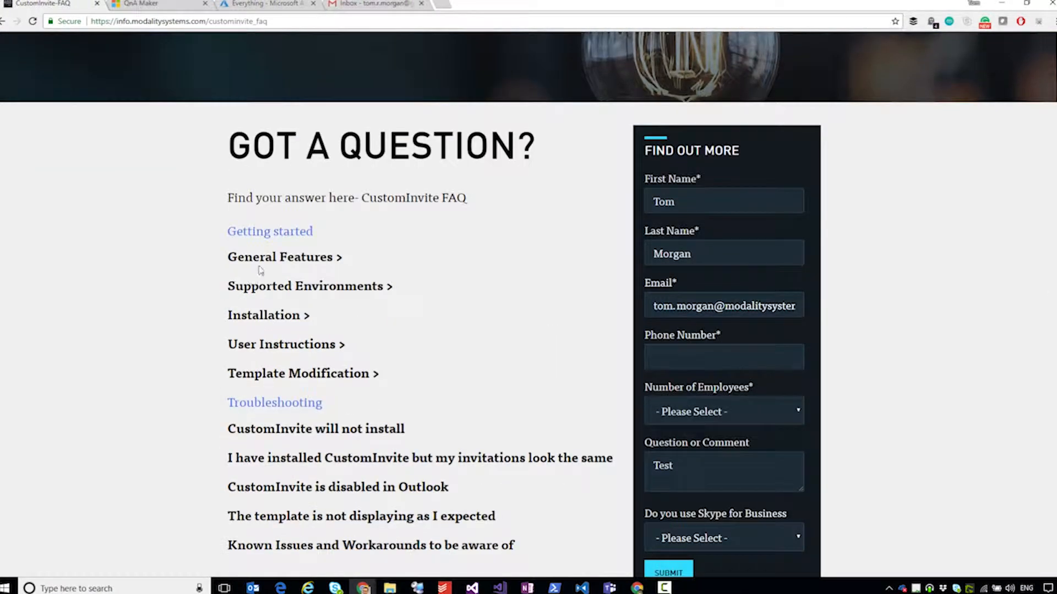
click(266, 262)
scroll(220, 292, down, 5)
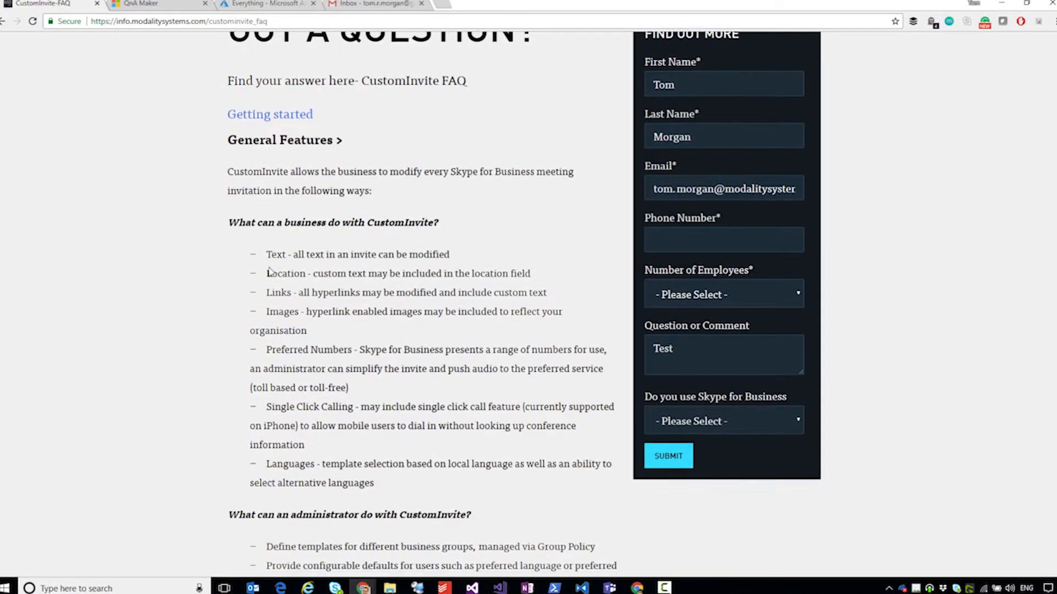
click(314, 465)
scroll(421, 355, down, 7)
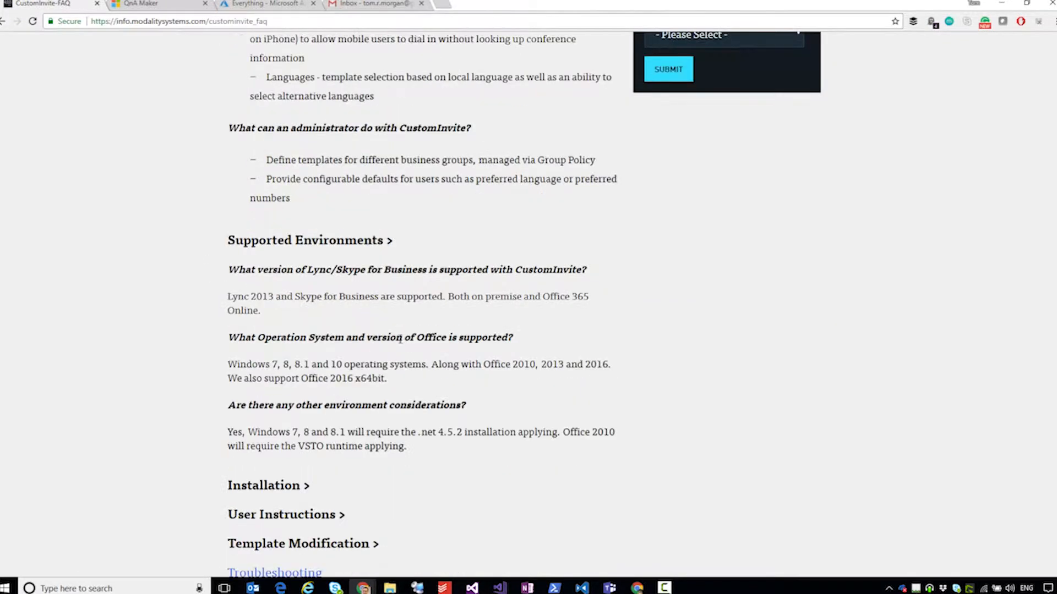
Copy the web address of the CustomInvite FAQ page
click(327, 22)
key(ctrl+c)
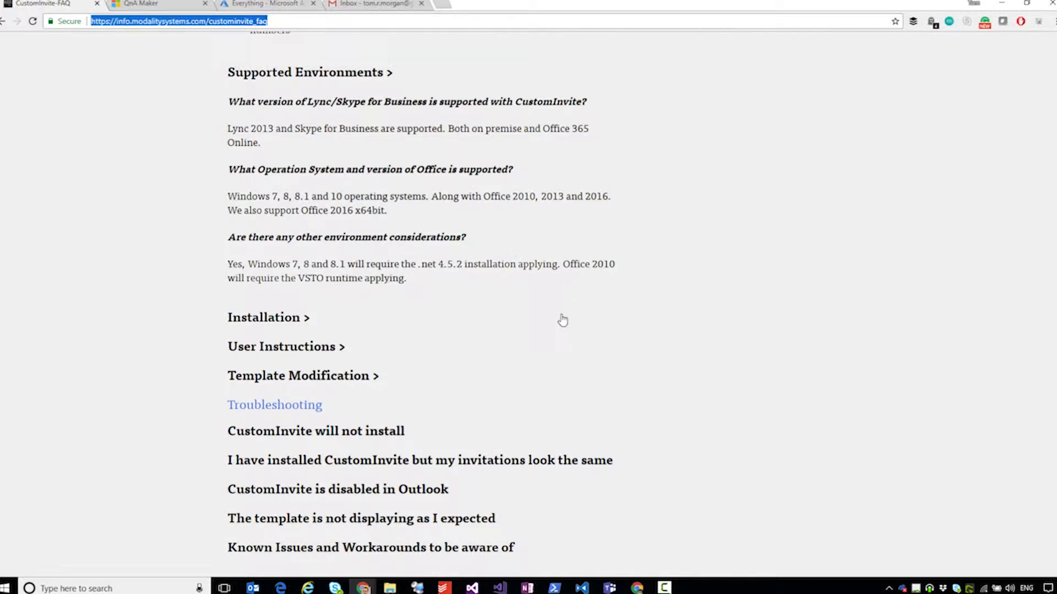
click(698, 321)
scroll(698, 320, up, 7)
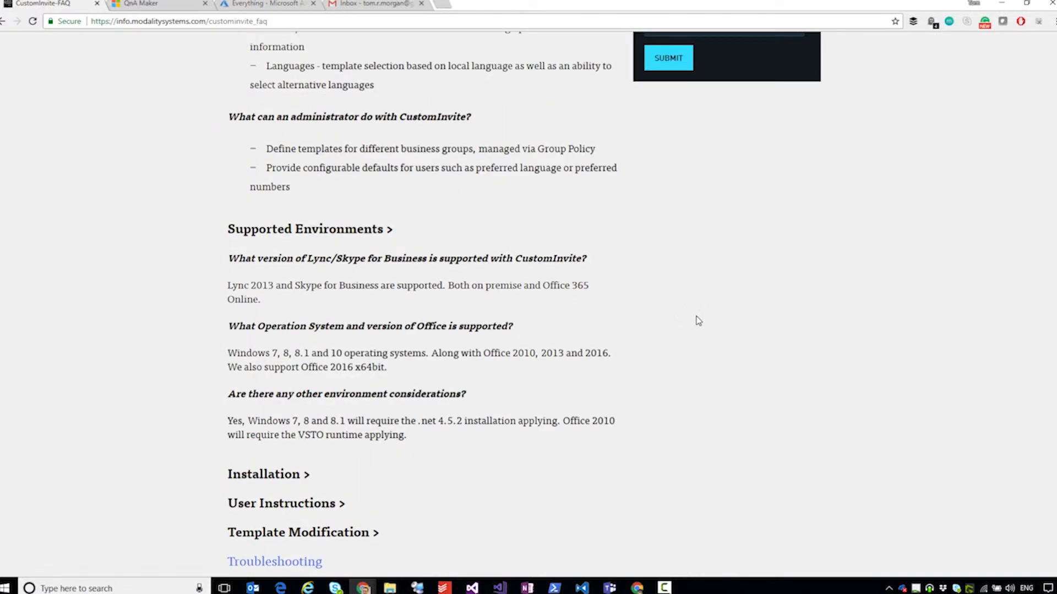
click(160, 5)
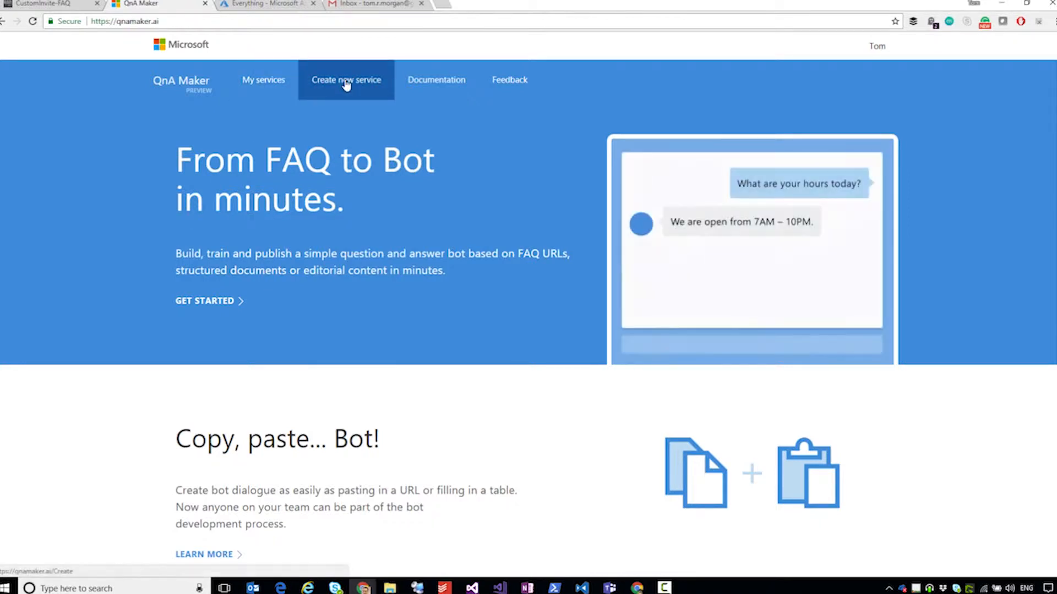
click(345, 84)
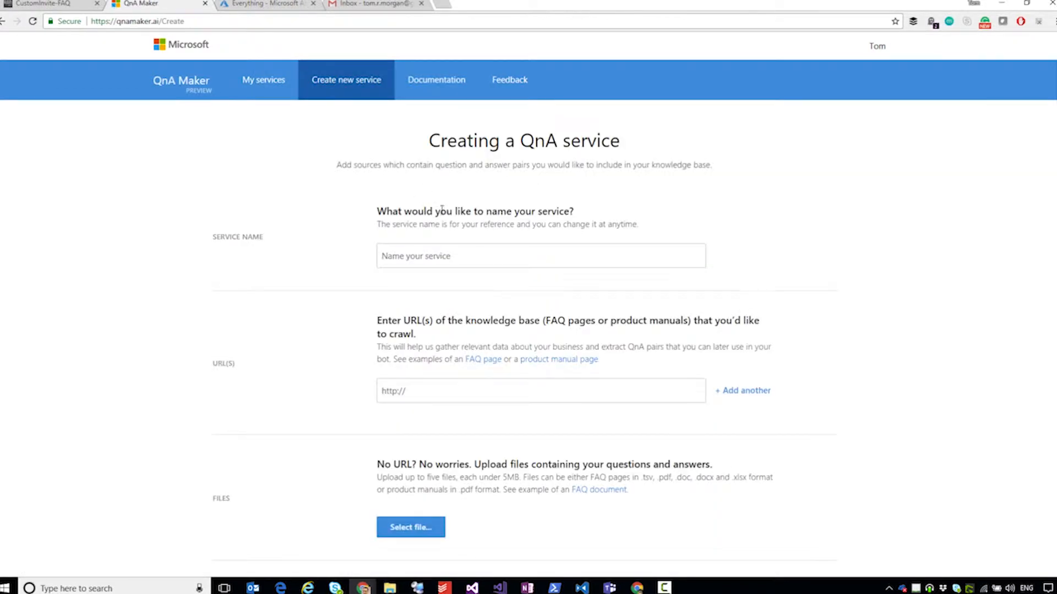
click(464, 255)
text(Custom Invite Bot)
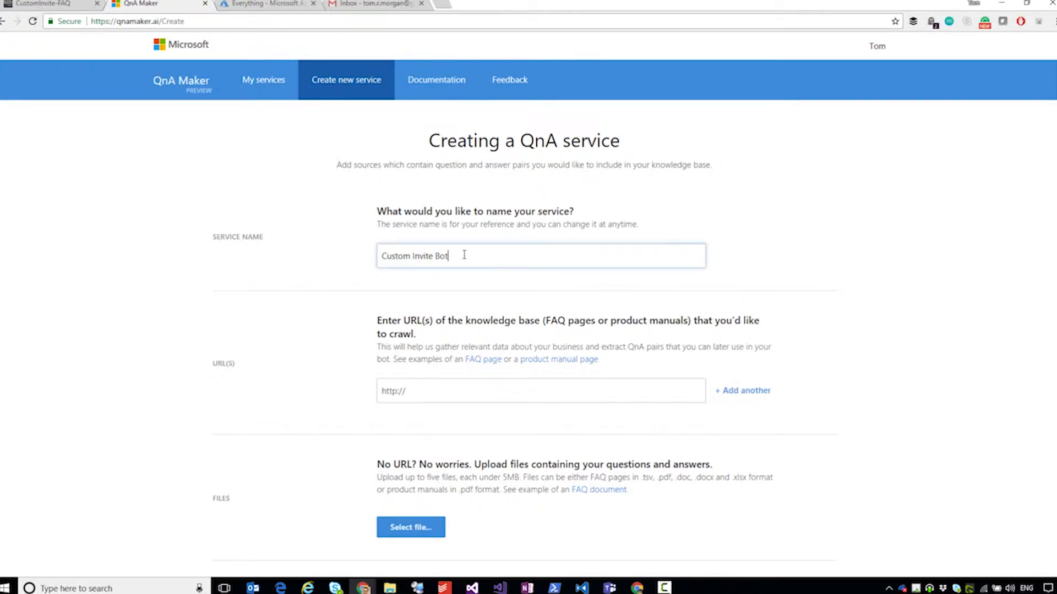
click(444, 384)
key(ctrl+v)
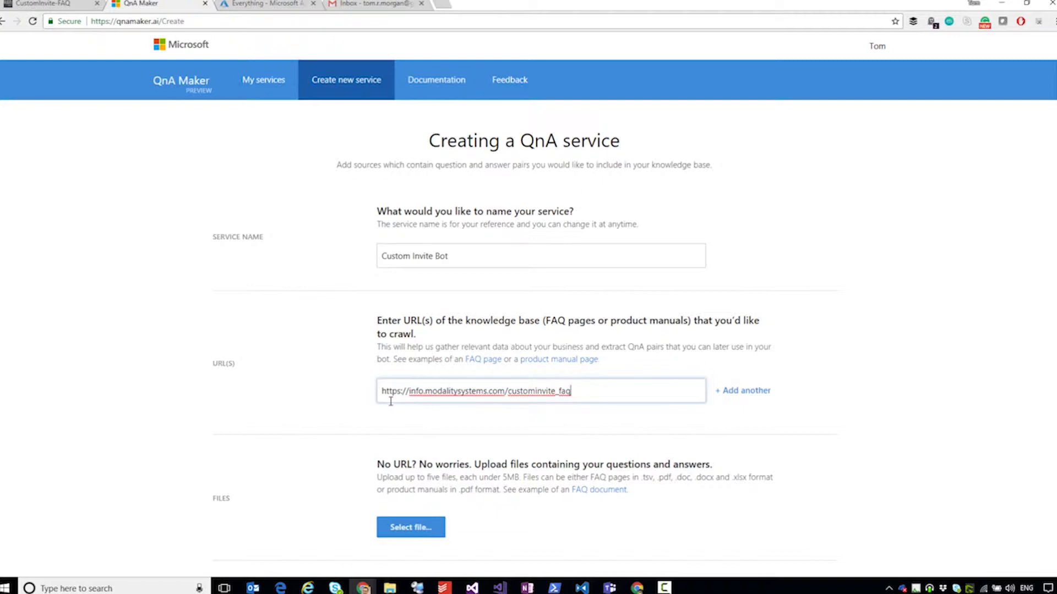
scroll(819, 378, down, 4)
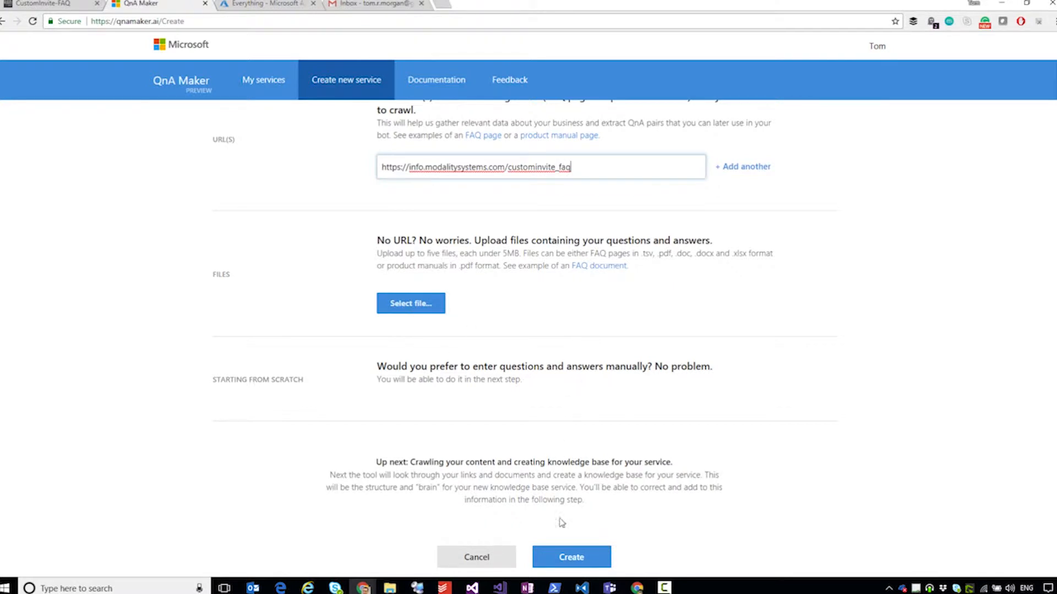
click(586, 556)
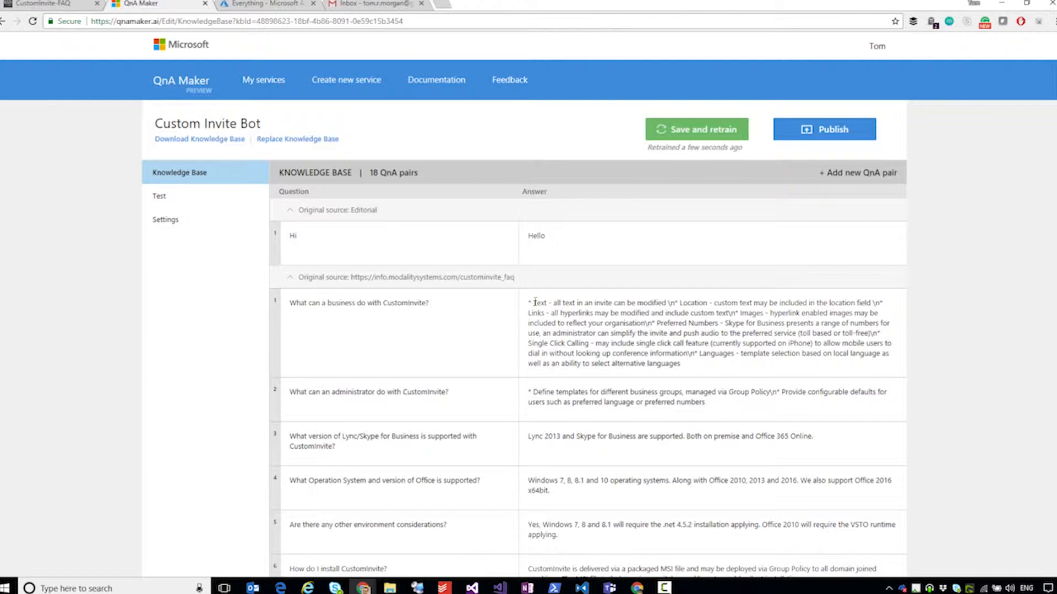
Remove the leading asterisk from the business and administrator answers in the FAQ source, then save and retrain the knowledge base
click(552, 334)
key(Delete)
key(Delete)
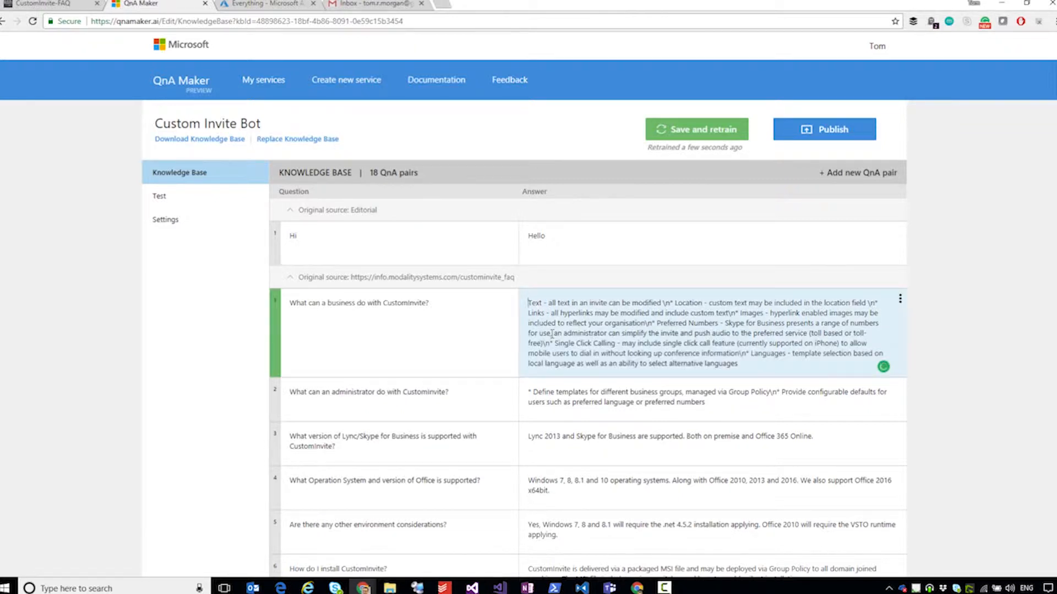
click(535, 392)
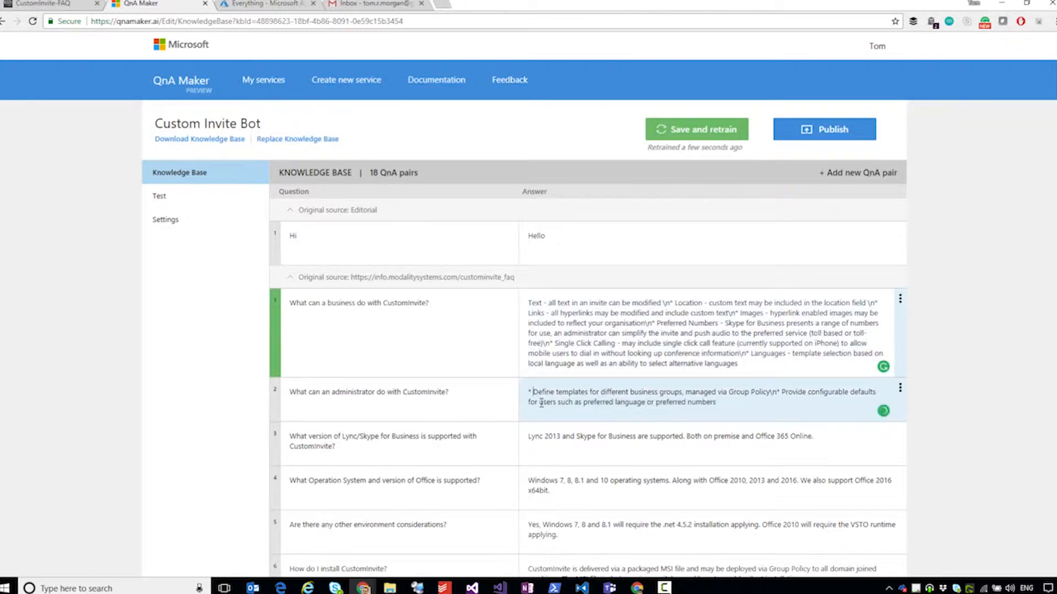
key(BackSpace)
key(BackSpace)
scroll(808, 462, down, 3)
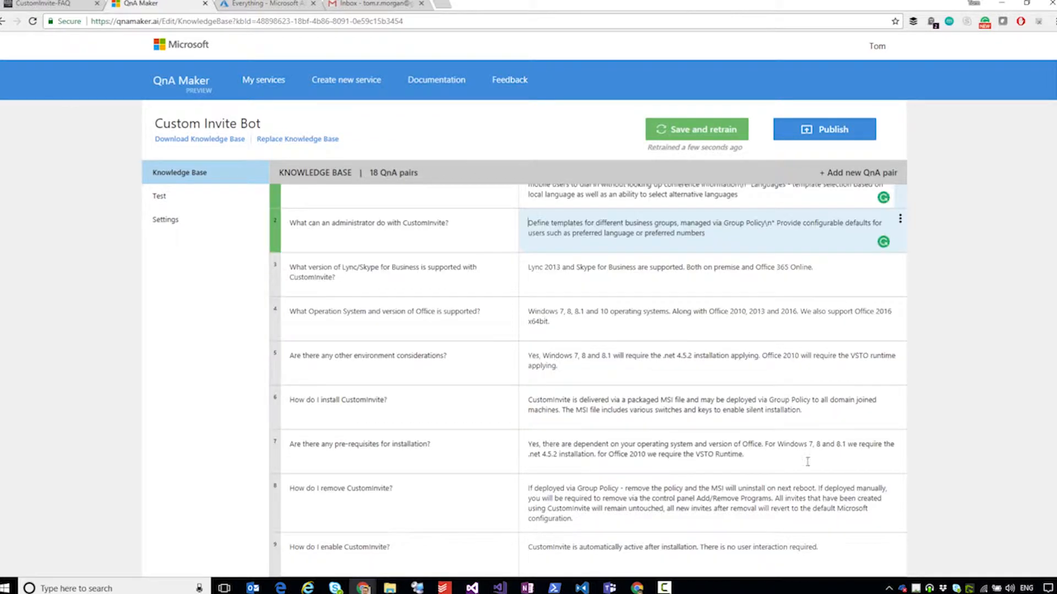
scroll(655, 369, down, 3)
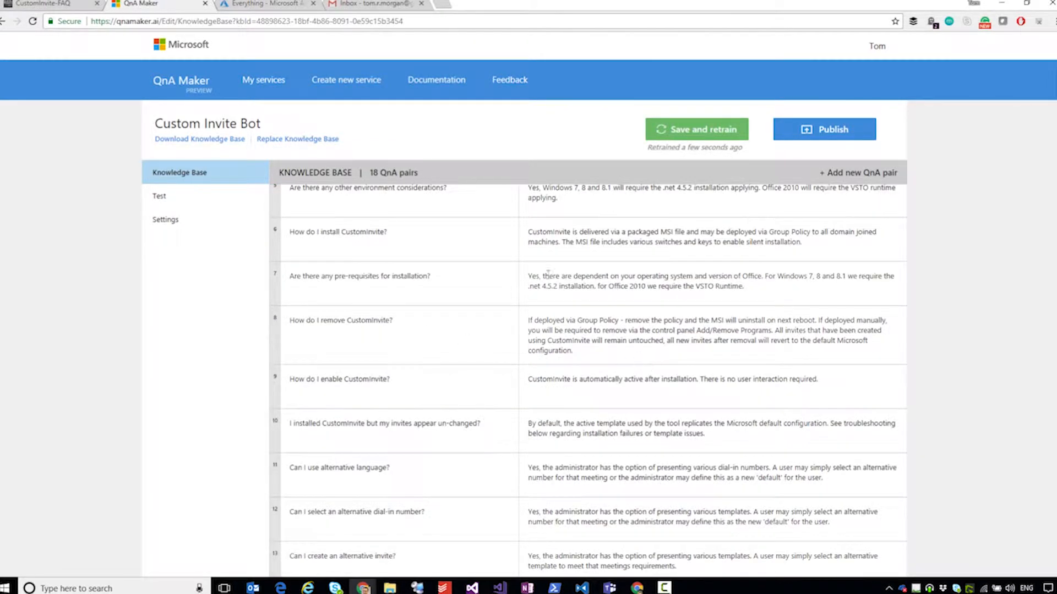
click(684, 132)
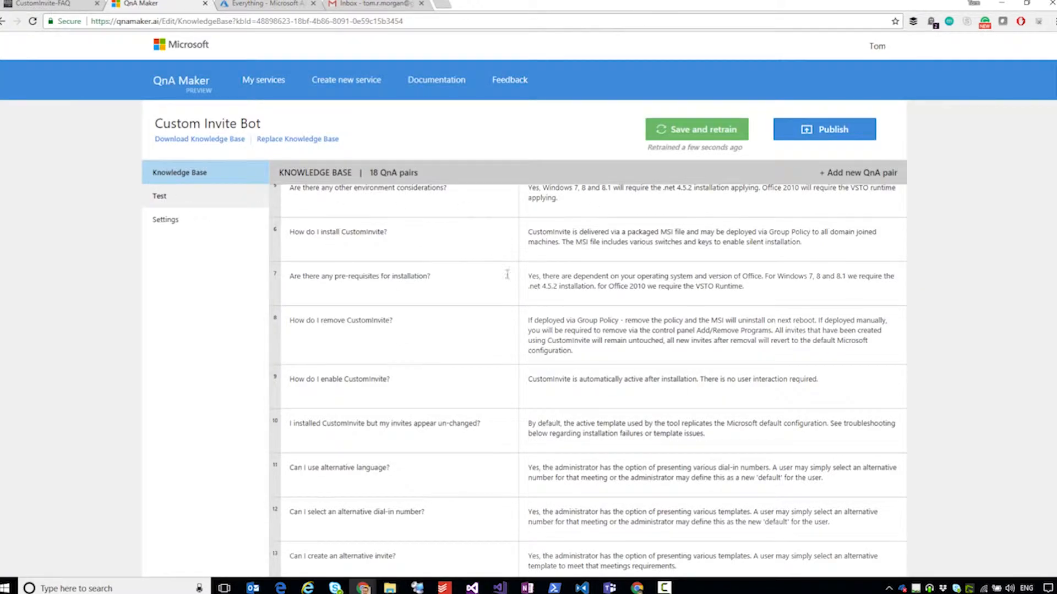
Test the bot in its chat by sending "hi" and asking "what version of office is needed?"
scroll(550, 330, down, 4)
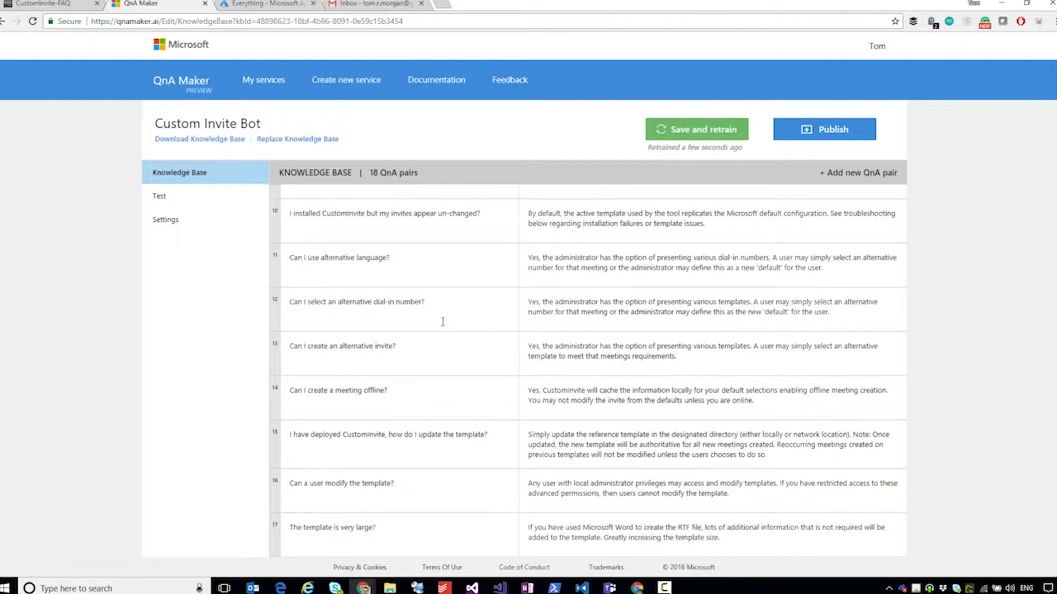
click(160, 197)
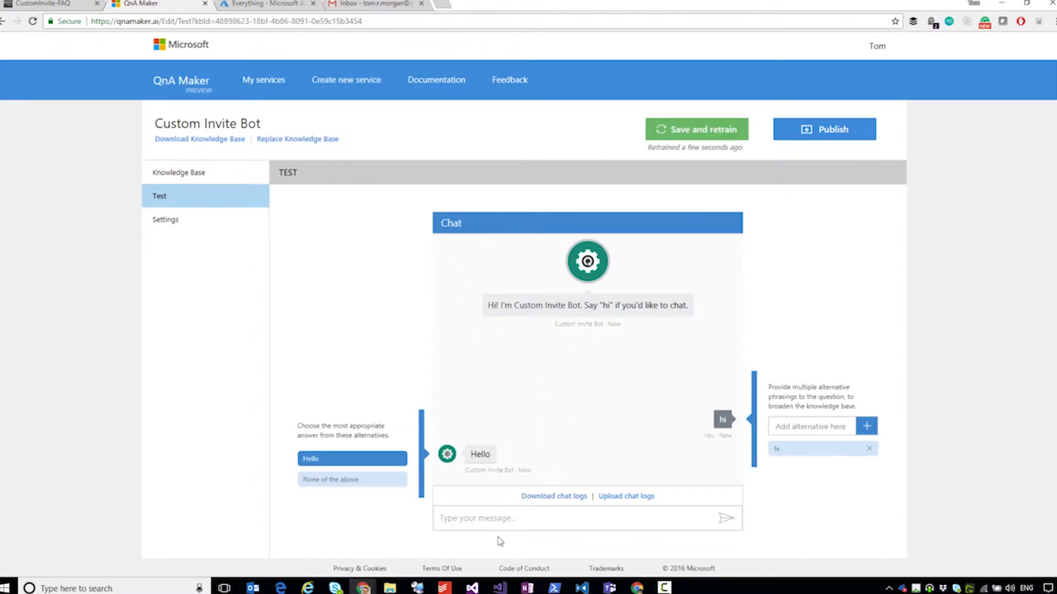
click(500, 520)
text(what version of office is needed?)
key(Return)
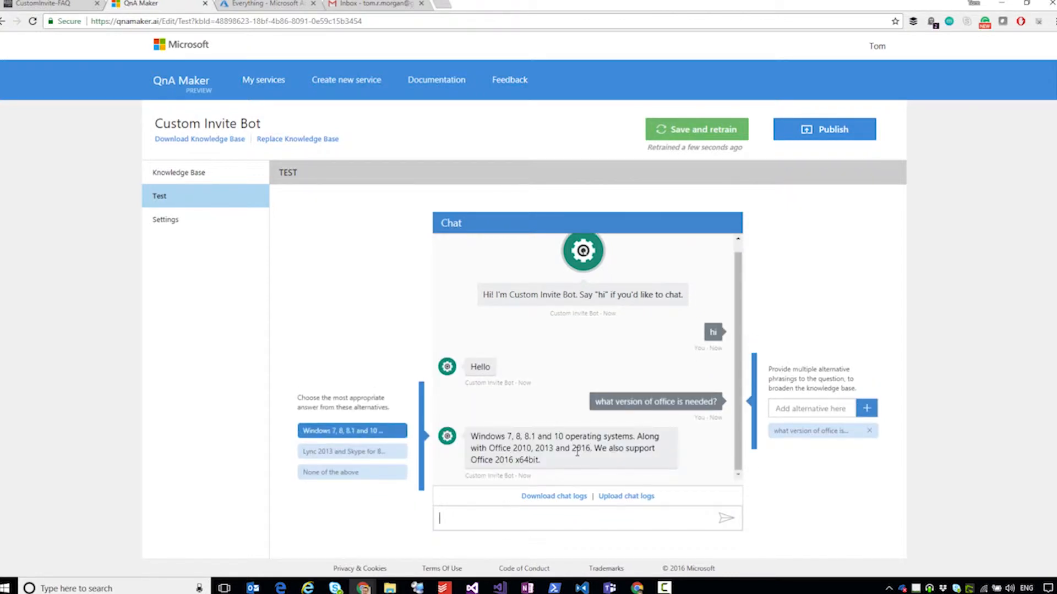
Look up how the CustomInvite FAQ page words the supported operating system and Office version question
click(47, 5)
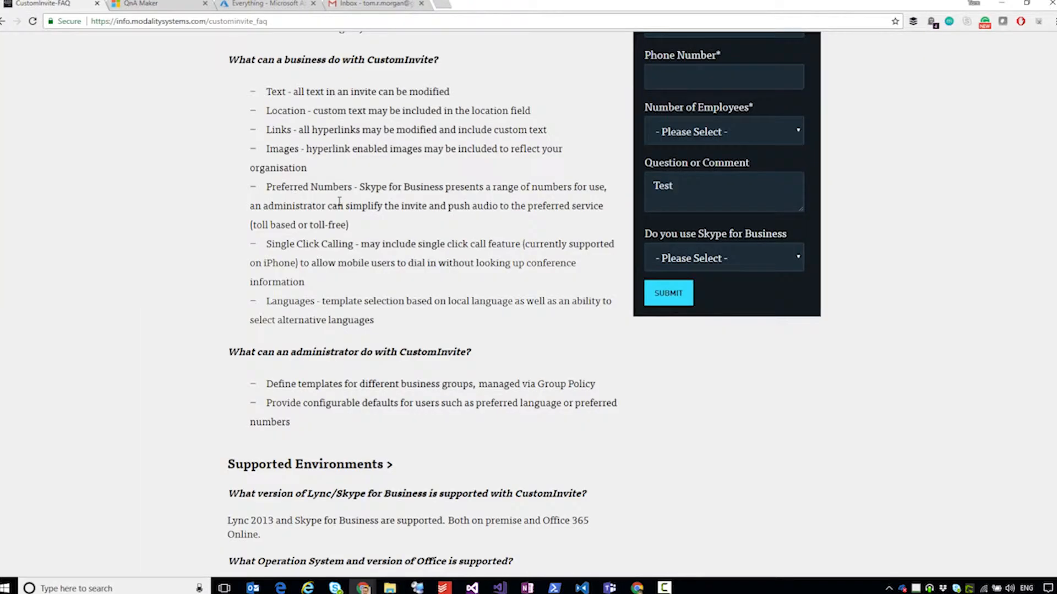
scroll(372, 279, down, 2)
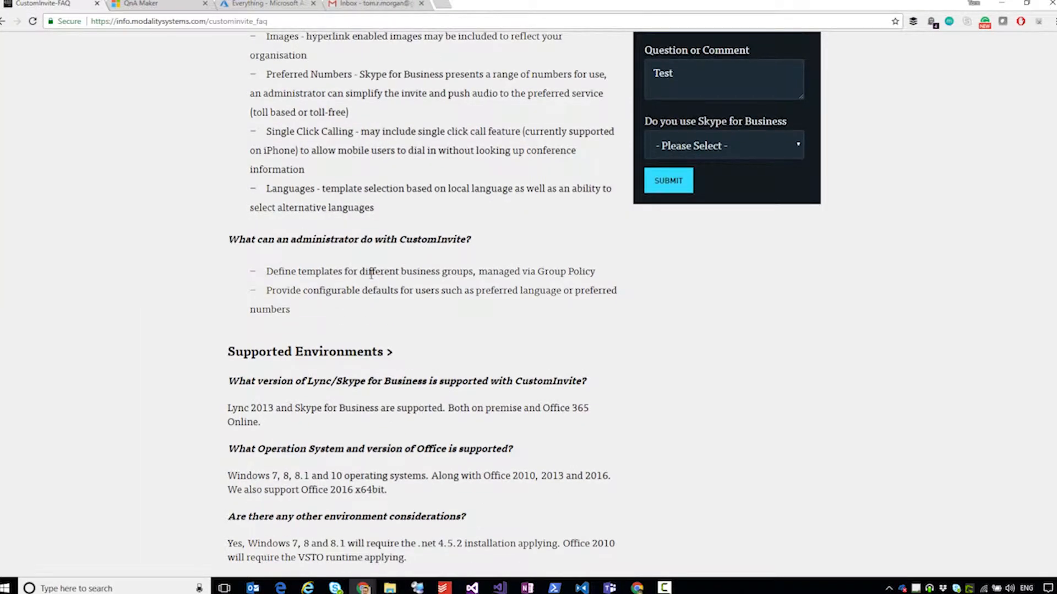
scroll(270, 228, down, 3)
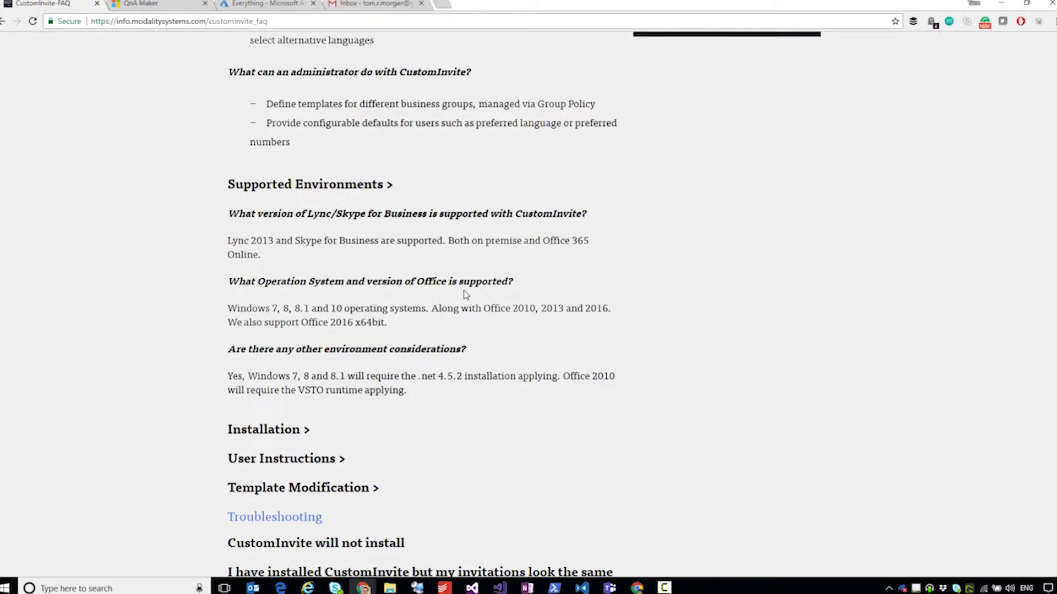
Return to the QnA Maker test chat and ask the bot "how can I change the template"
click(171, 4)
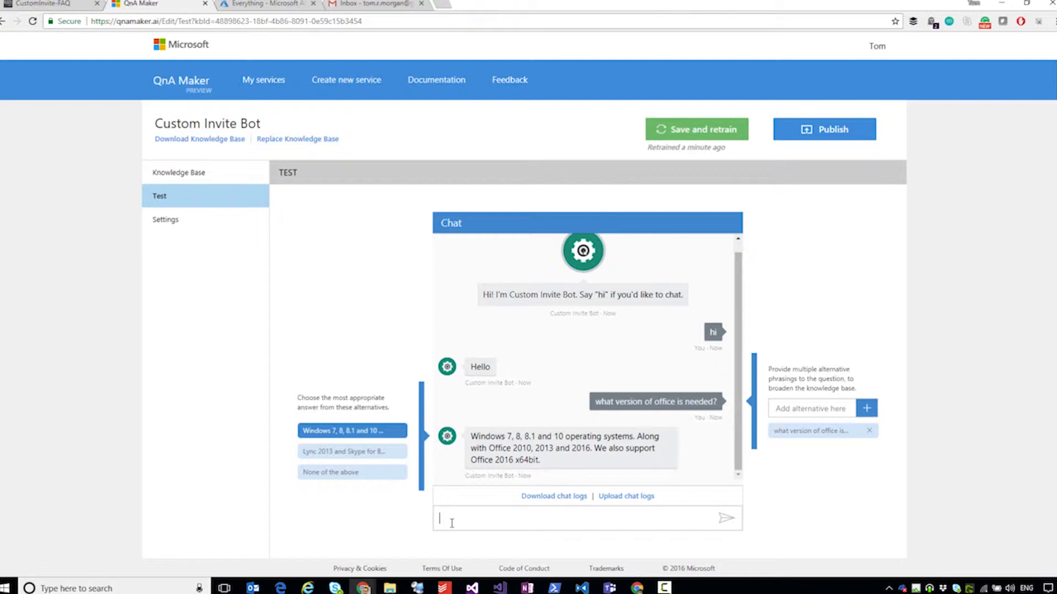
text(ow can I change the template)
key(Return)
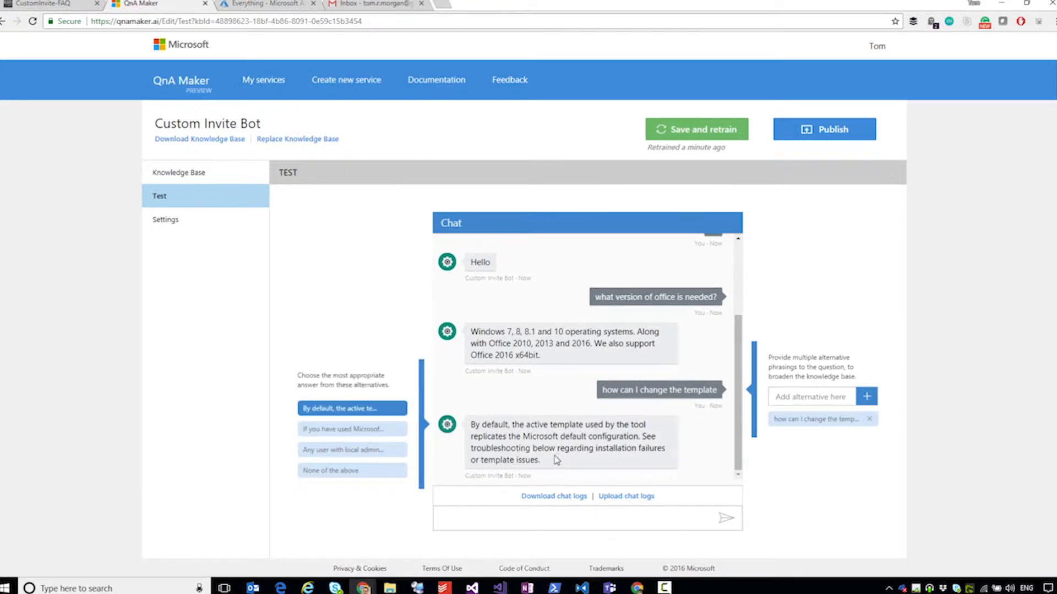
Try the alternative answers for the template question, then reselect the one starting "By default, the active te..."
click(353, 430)
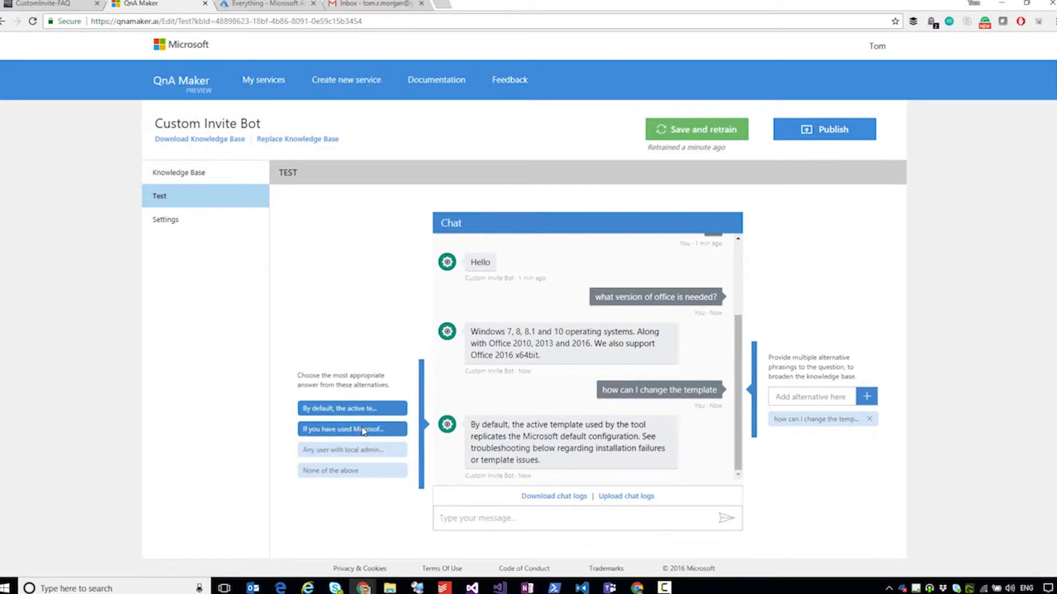
click(363, 433)
click(372, 453)
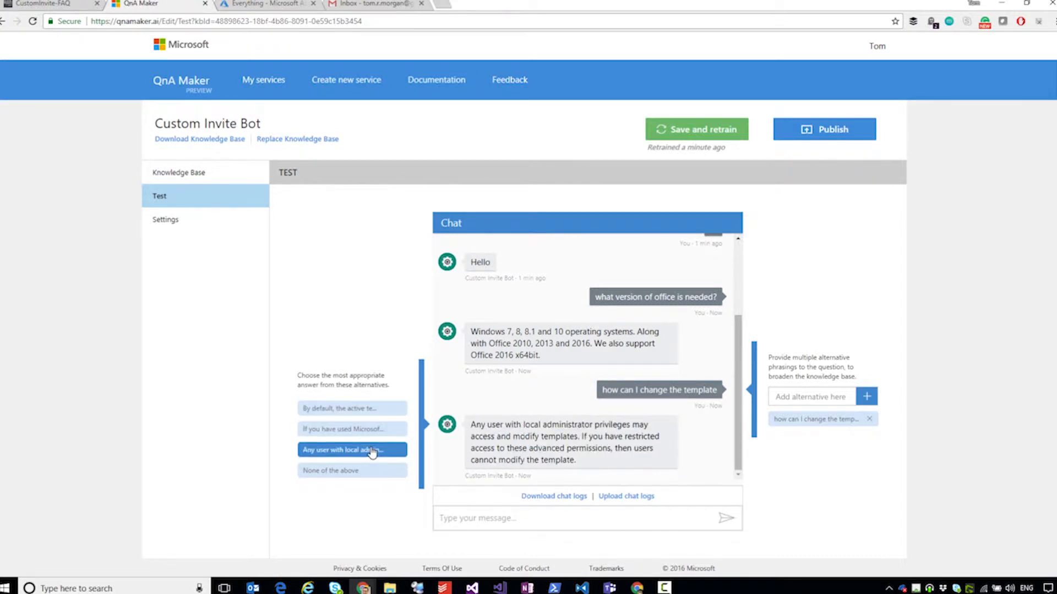
click(366, 410)
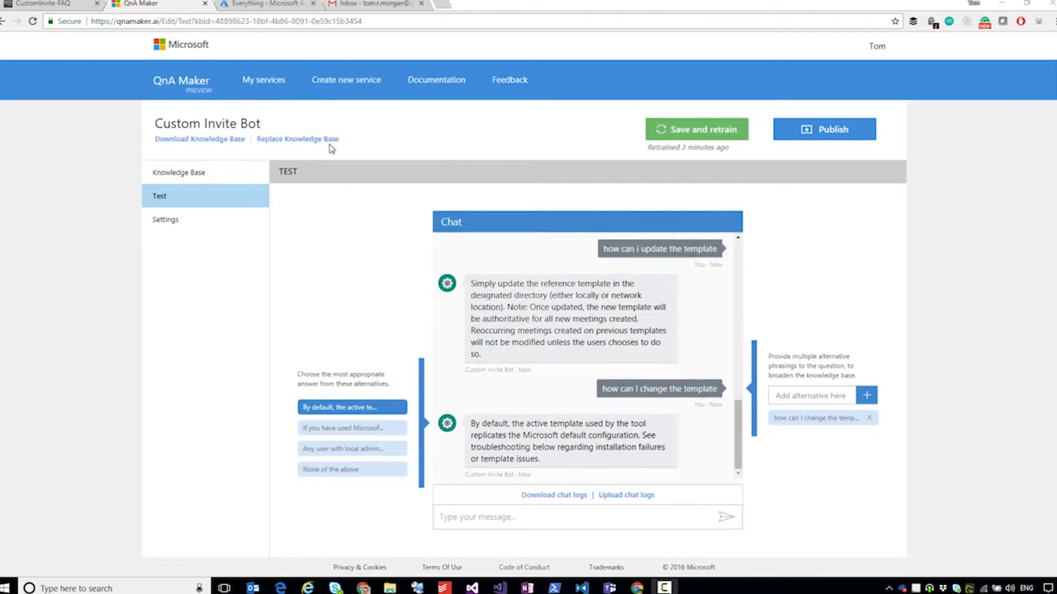
Review the QnA pairs in the knowledge base and publish the Custom Invite Bot service
click(187, 173)
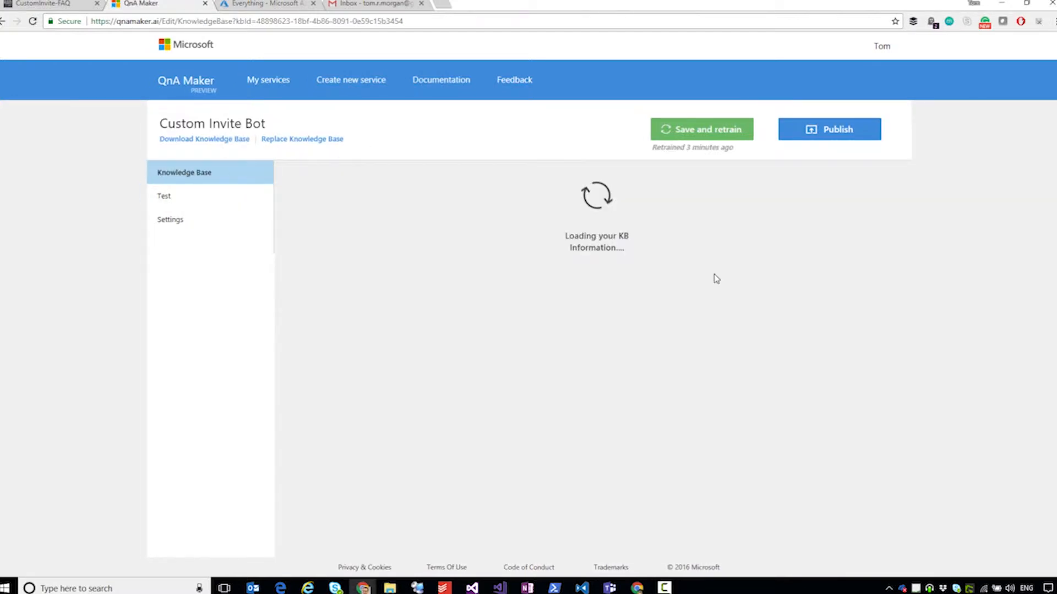
scroll(707, 310, down, 5)
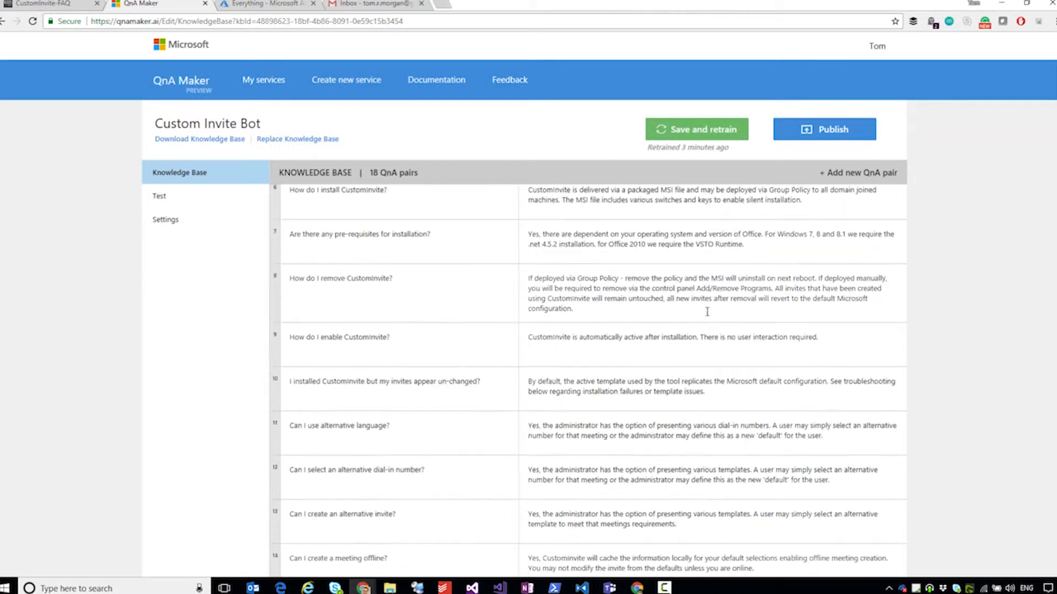
scroll(707, 310, down, 3)
scroll(708, 310, up, 10)
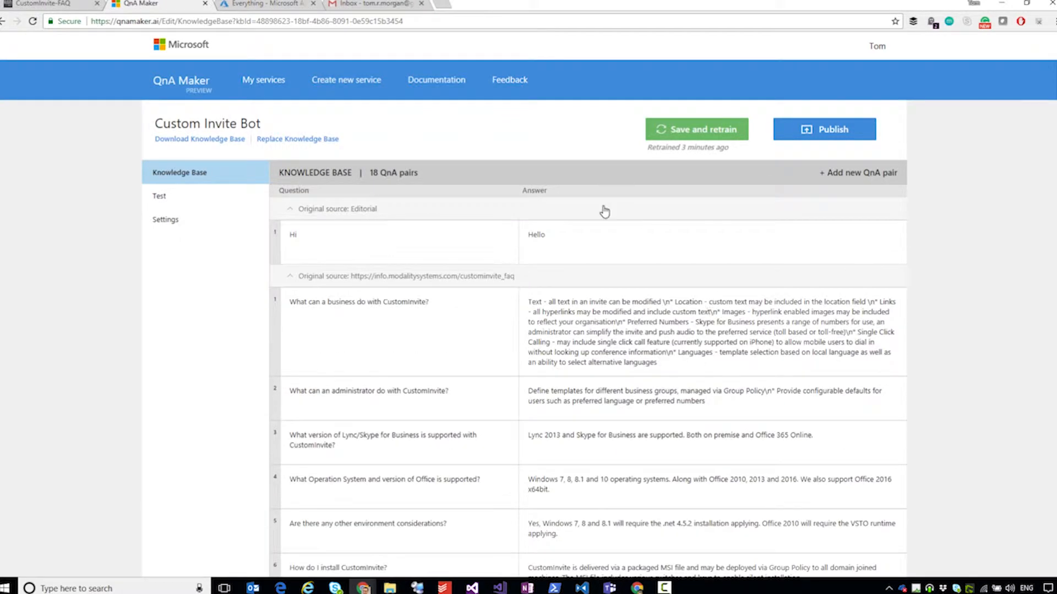
click(859, 134)
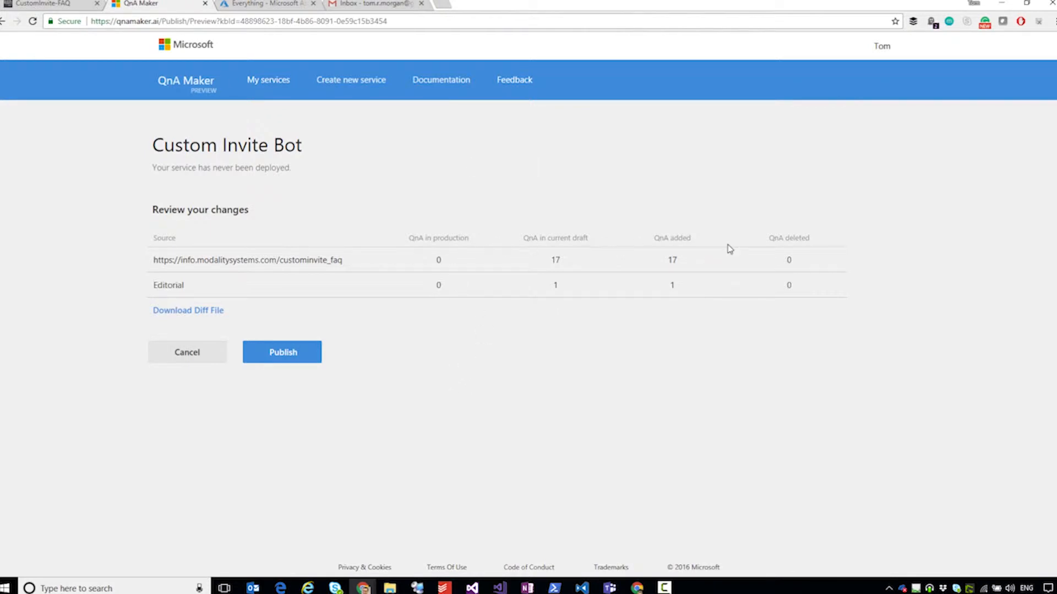
click(297, 355)
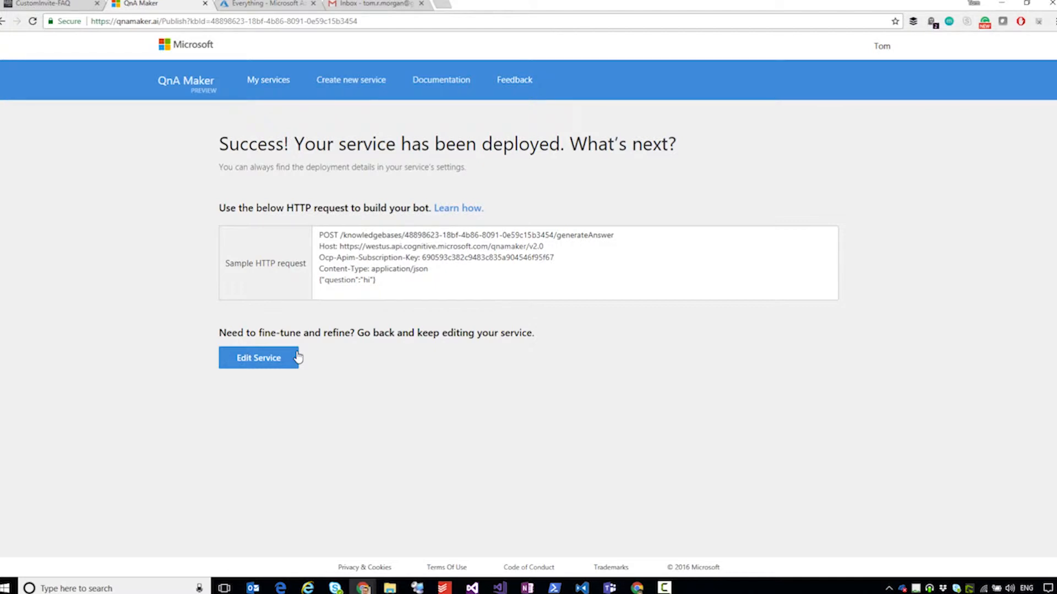
Switch to the Azure portal and search the marketplace for "Bot Service"
click(278, 5)
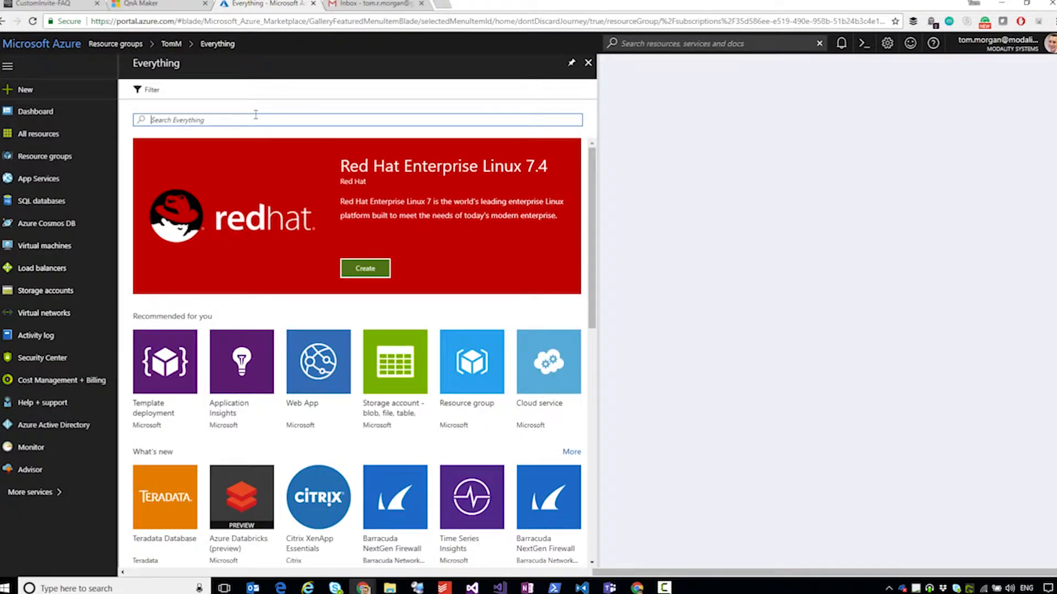
text(bot s)
click(200, 157)
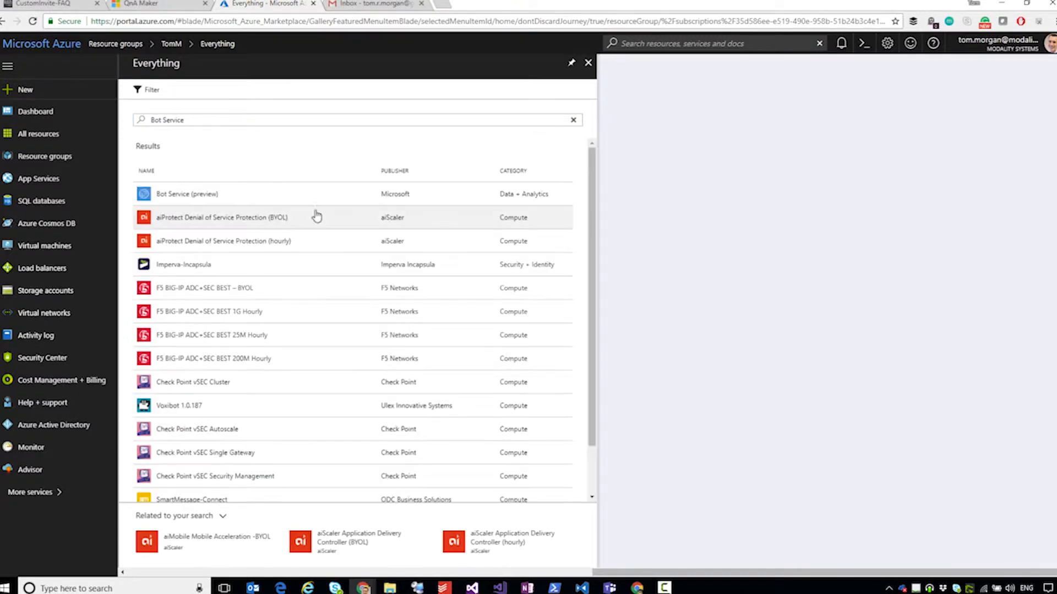
Start creating a Bot Service (preview) resource and name the app CustomInviteBot
click(213, 194)
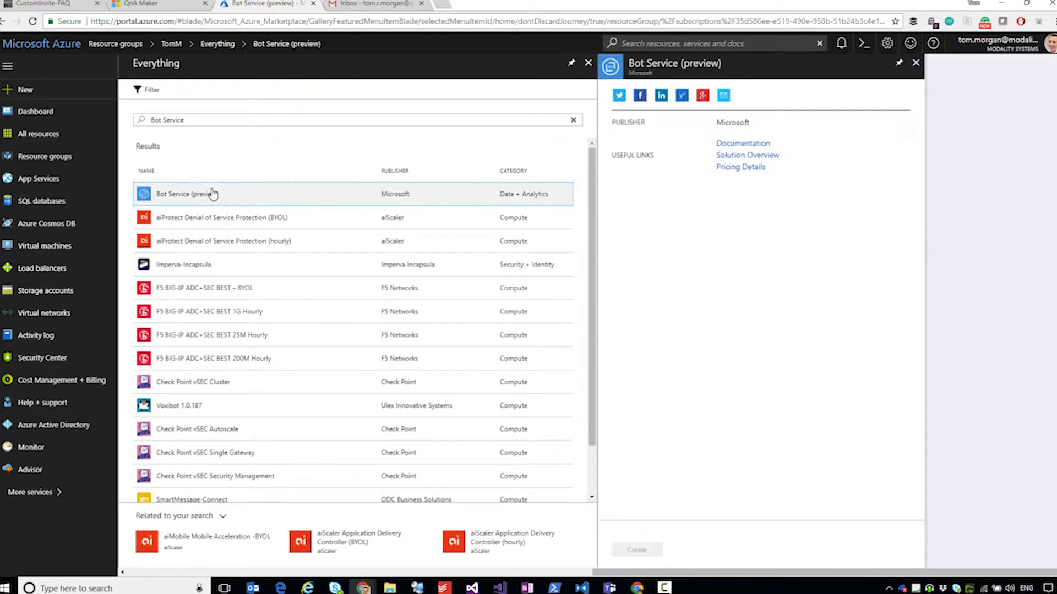
click(647, 534)
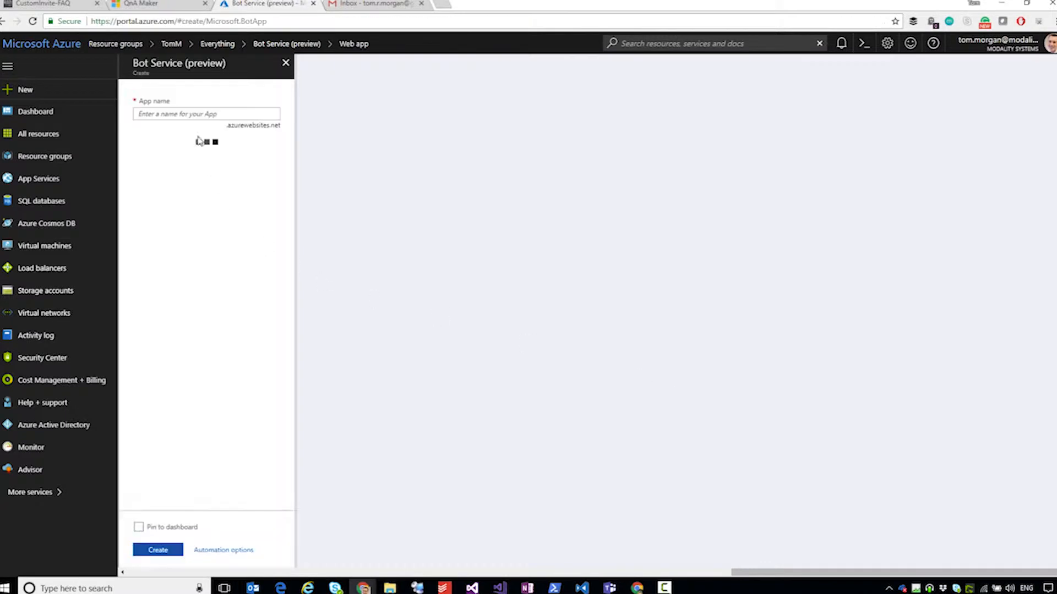
text(Custo)
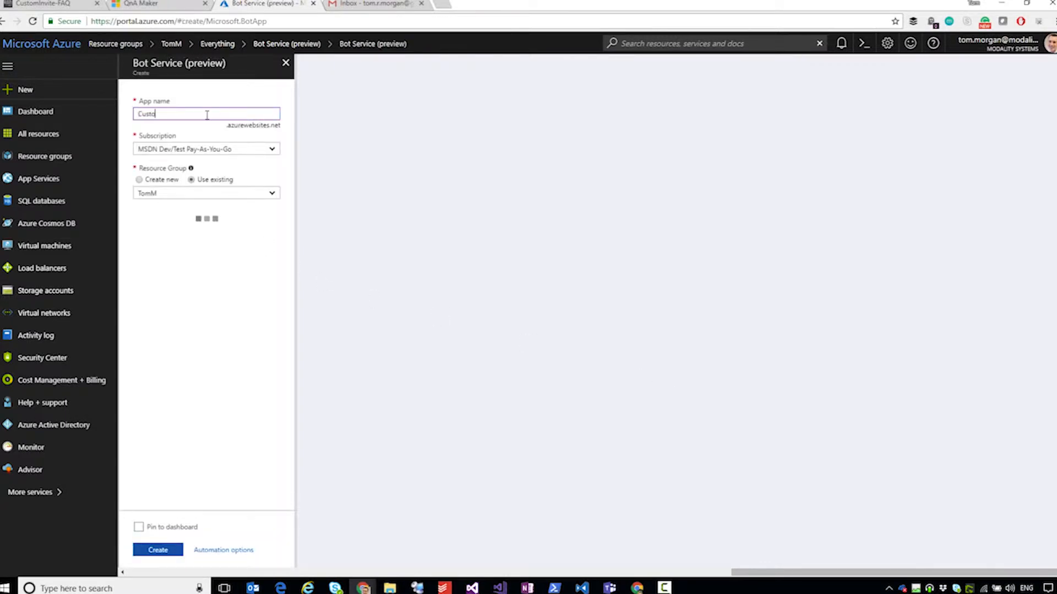
text(mI)
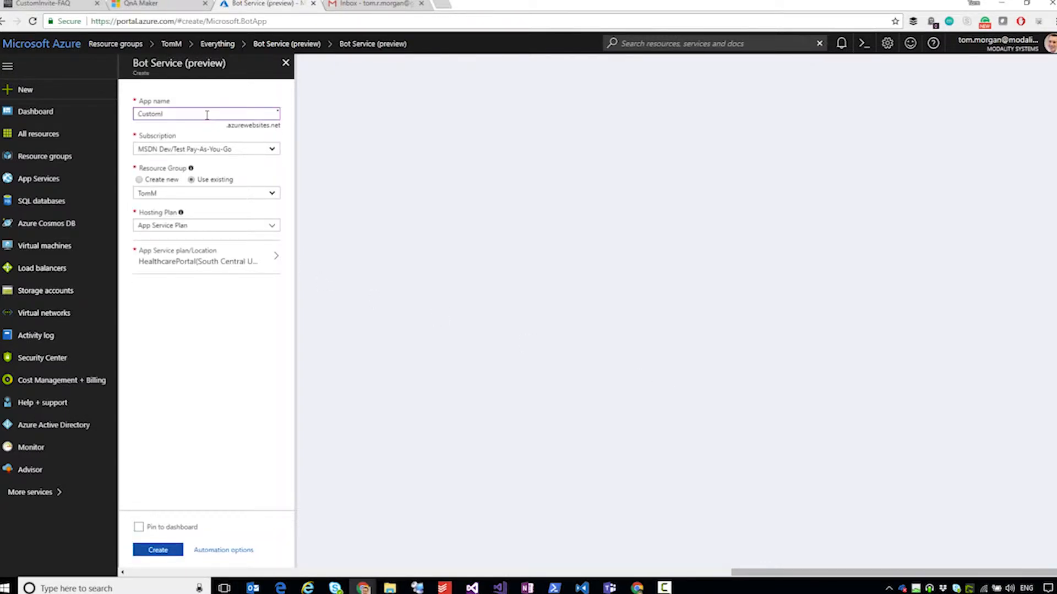
text(nviteBot)
Choose ModalitySystemsDev(S2) as the App Service plan and create the bot service
click(220, 268)
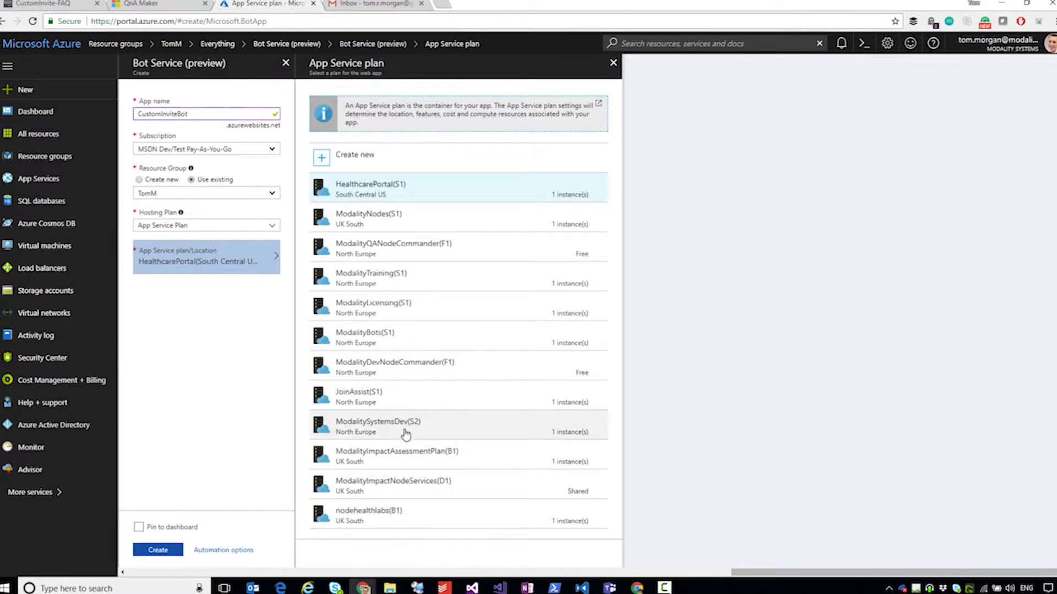
click(406, 435)
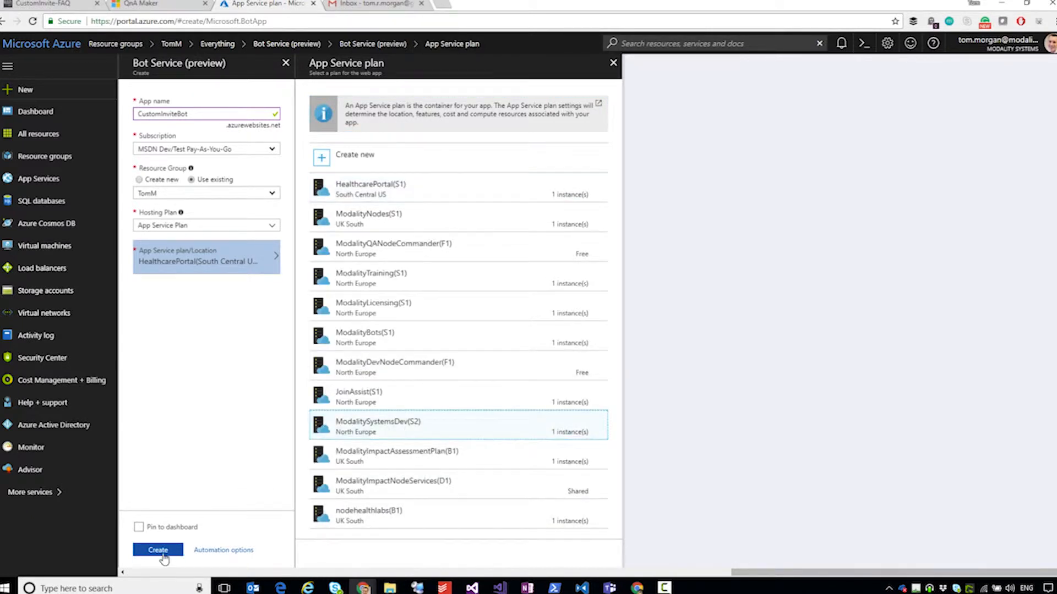
click(167, 551)
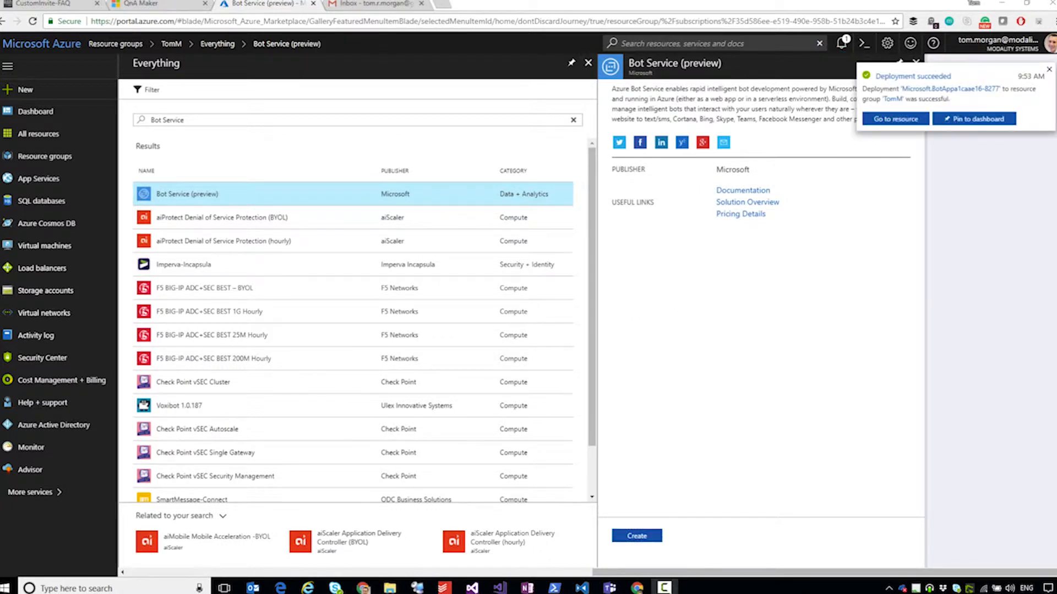
Open the deployed CustomInviteBot resource and choose the Question and Answer template for the bot
click(844, 47)
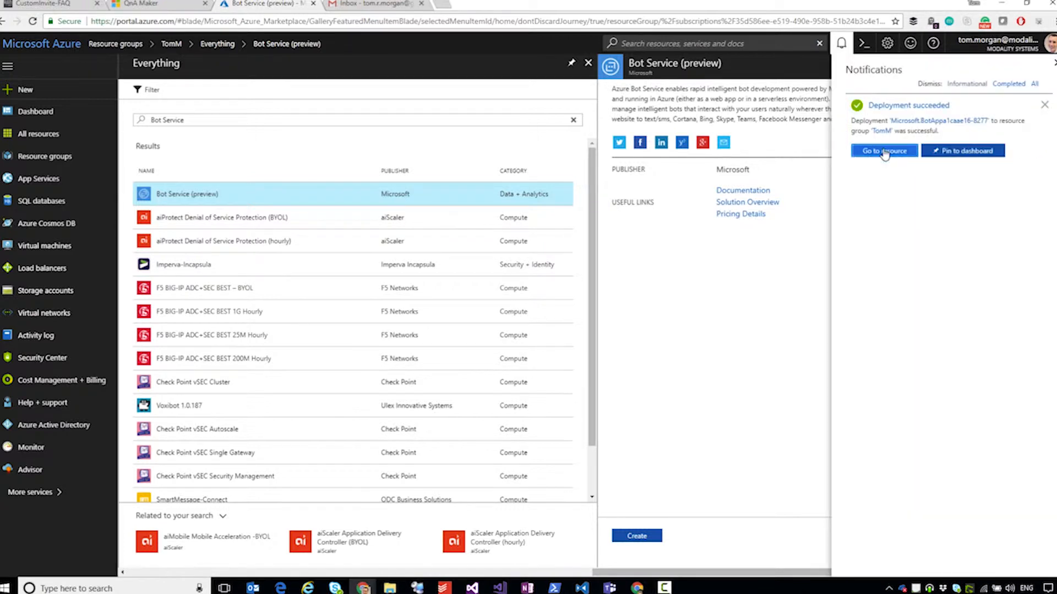
click(884, 152)
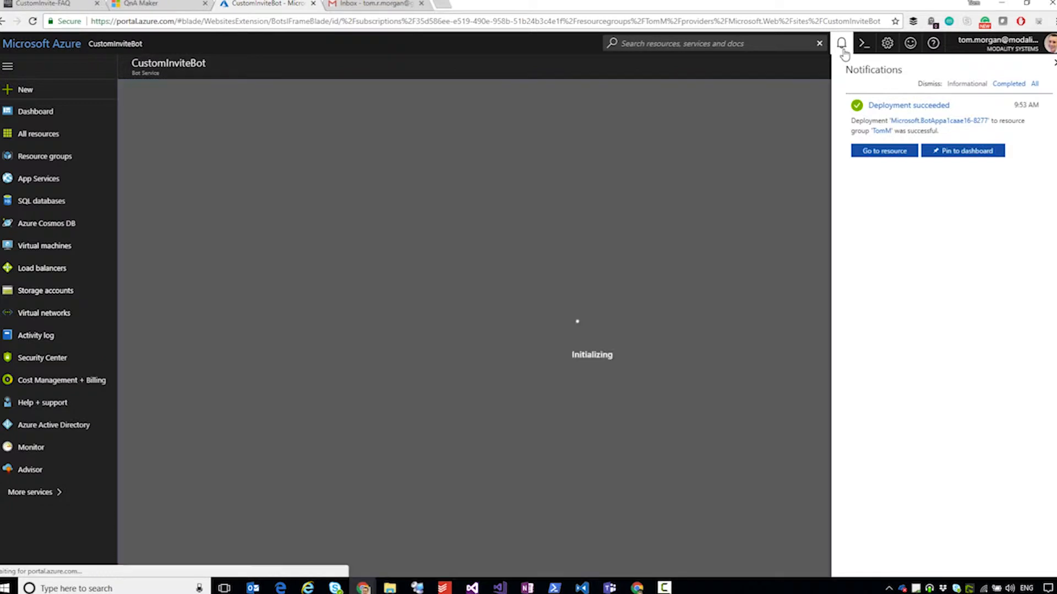
click(842, 45)
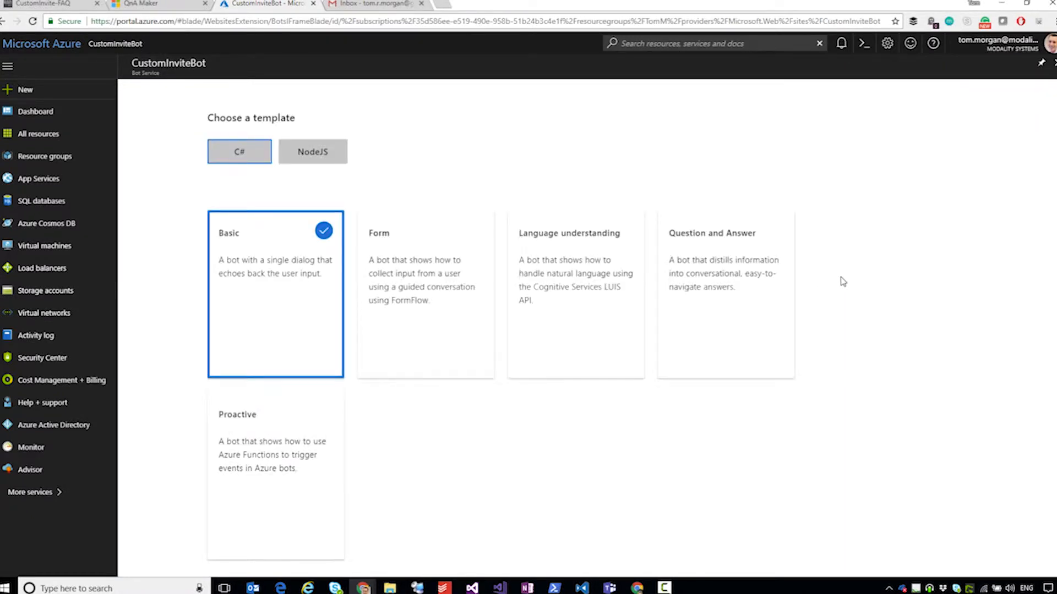
click(715, 277)
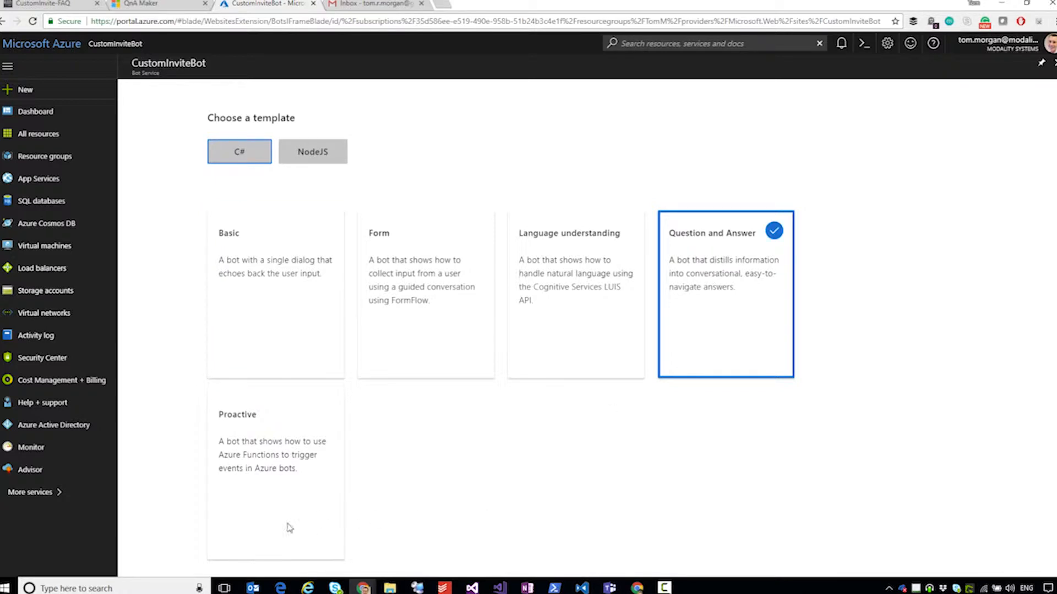
scroll(264, 536, down, 1)
click(236, 542)
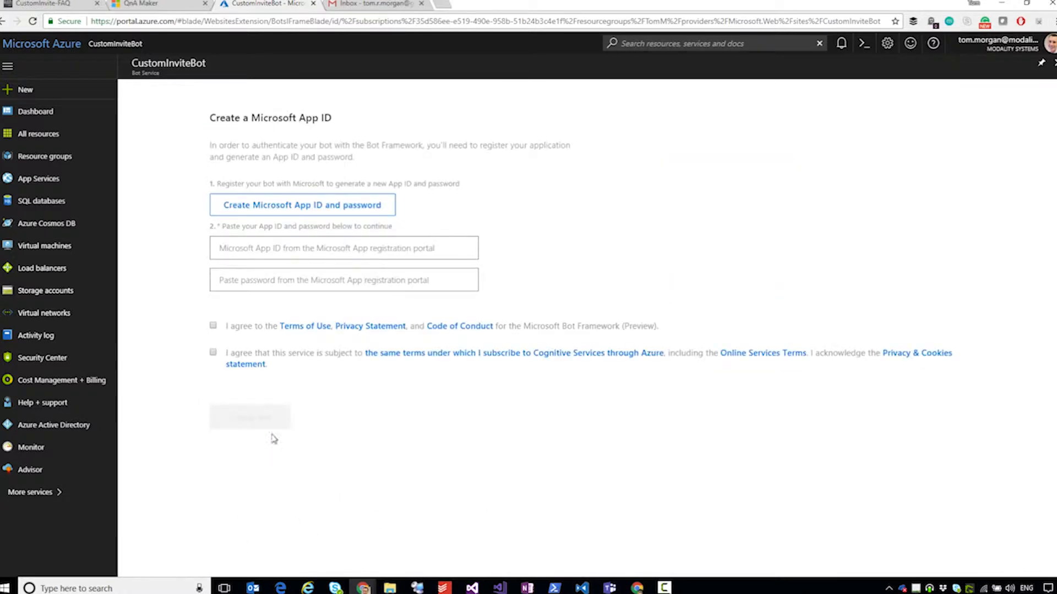
Sign in to the Application Registration Portal with the work account and generate an app password for CustomInviteBot
click(334, 207)
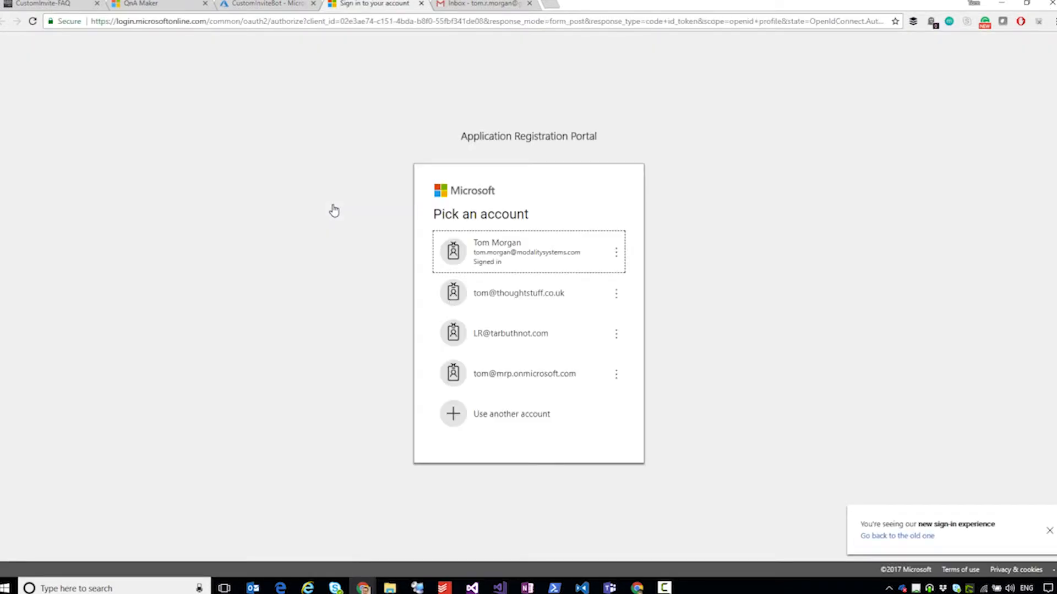
click(490, 245)
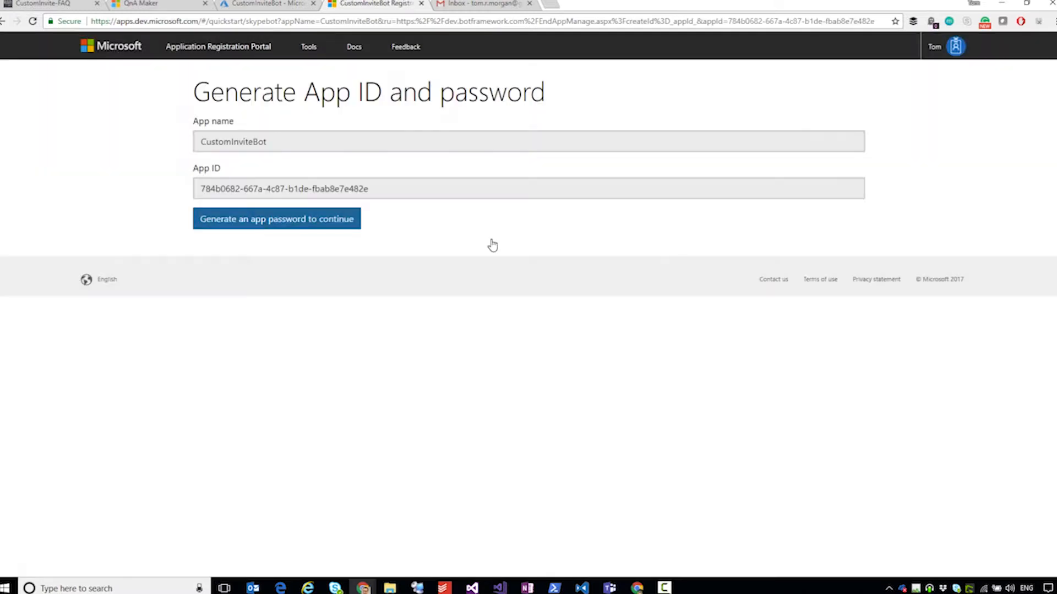
click(343, 218)
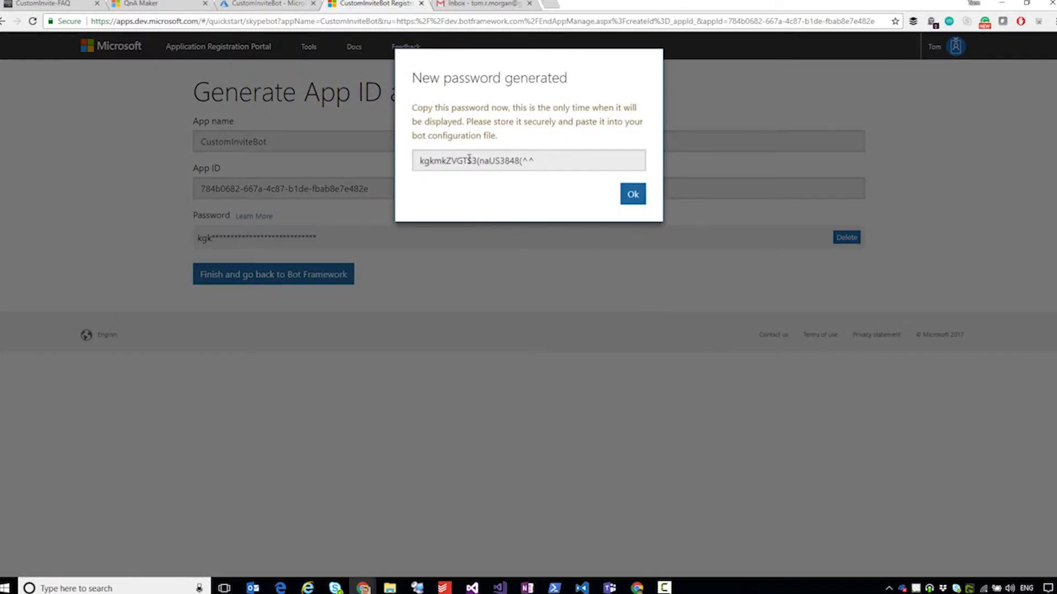
Copy the generated app password, finish the registration and paste the password into the bot's App ID form
drag(535, 161, 420, 161)
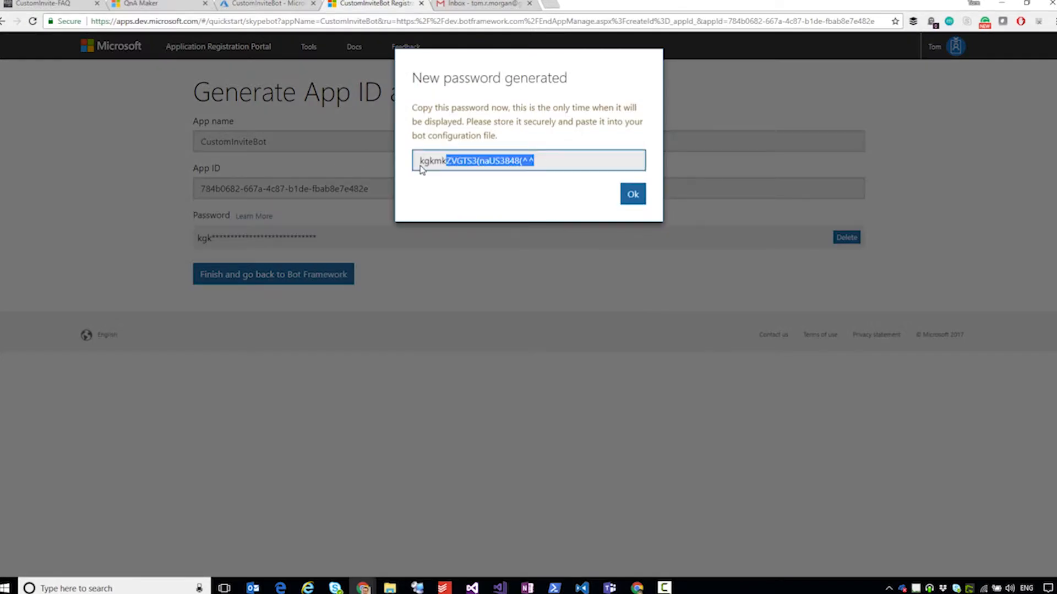
click(630, 195)
click(302, 273)
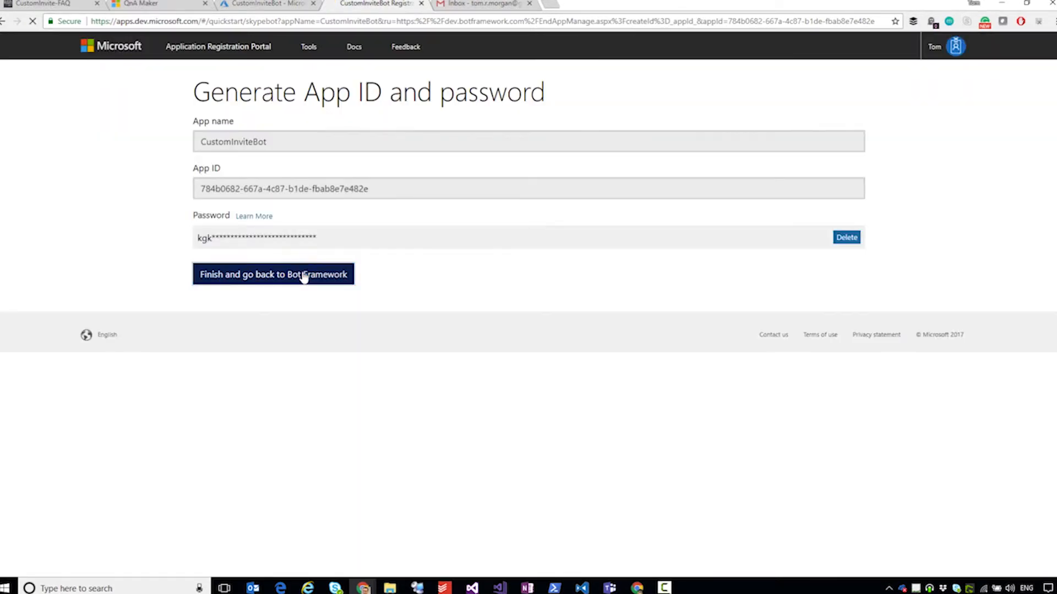
key(ctrl+v)
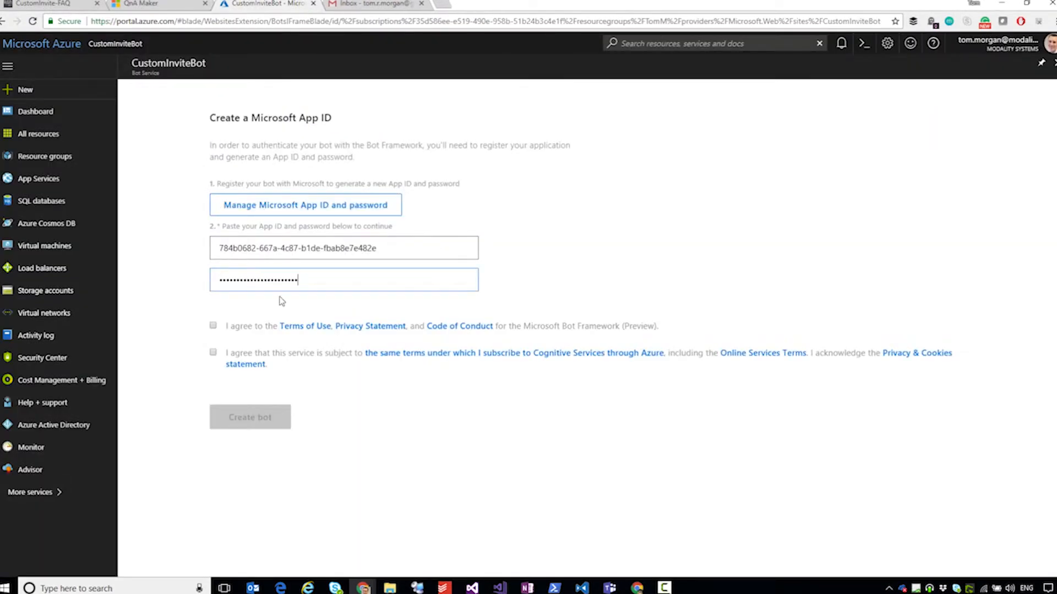
Accept both terms agreements for the Bot Framework and Cognitive Services and create the bot
click(213, 326)
click(213, 352)
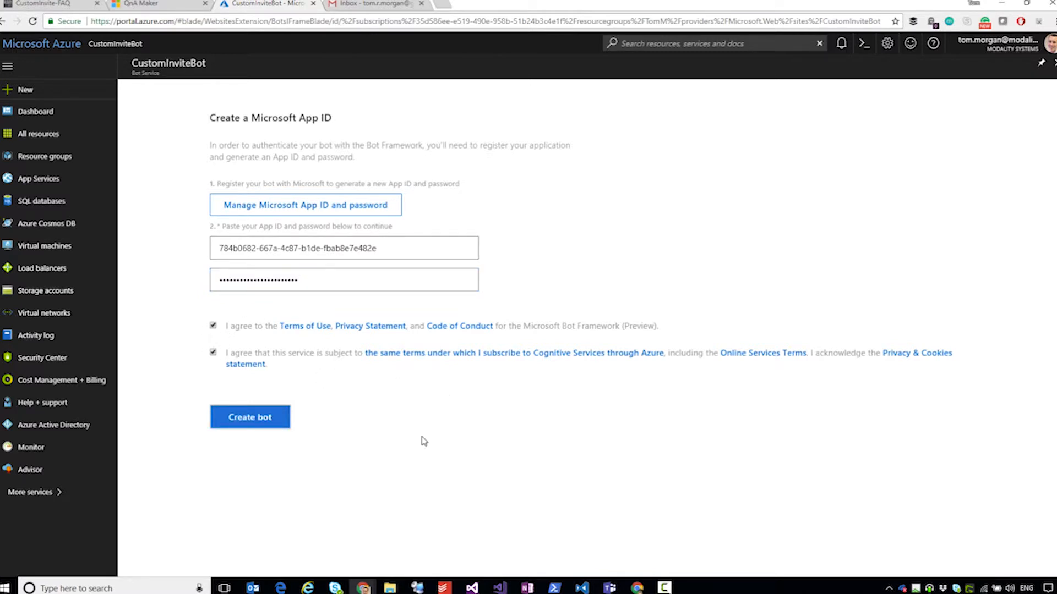
click(264, 422)
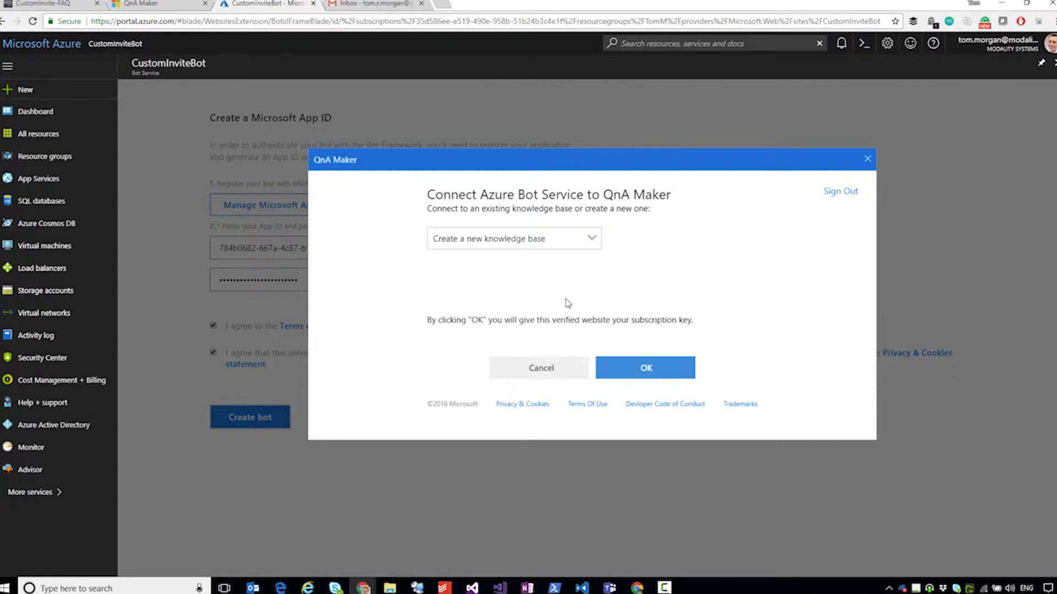
Connect the Azure Bot Service to the existing Custom Invite Bot knowledge base in QnA Maker
click(588, 240)
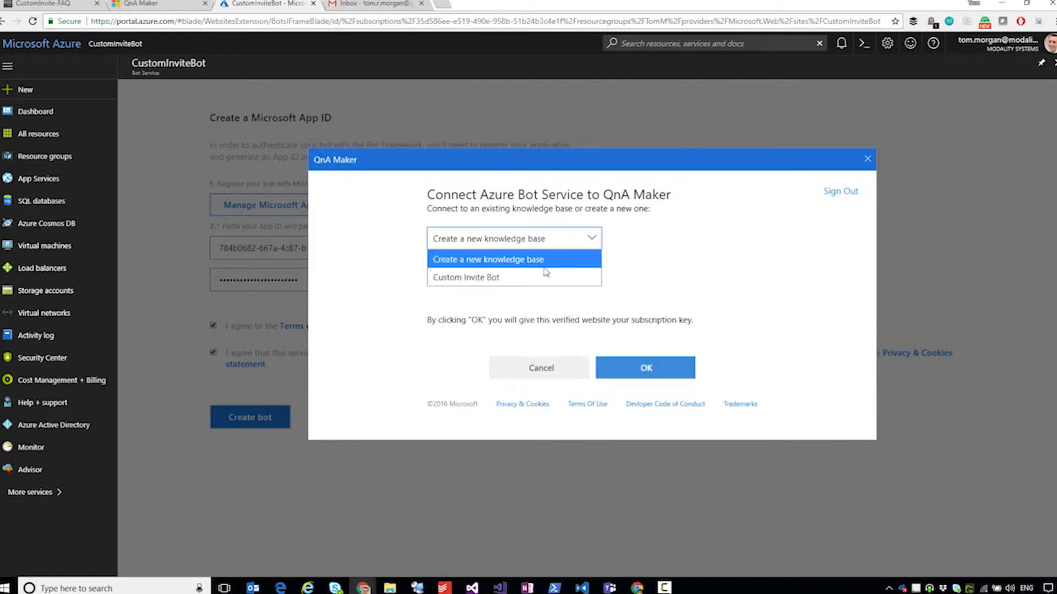
click(458, 279)
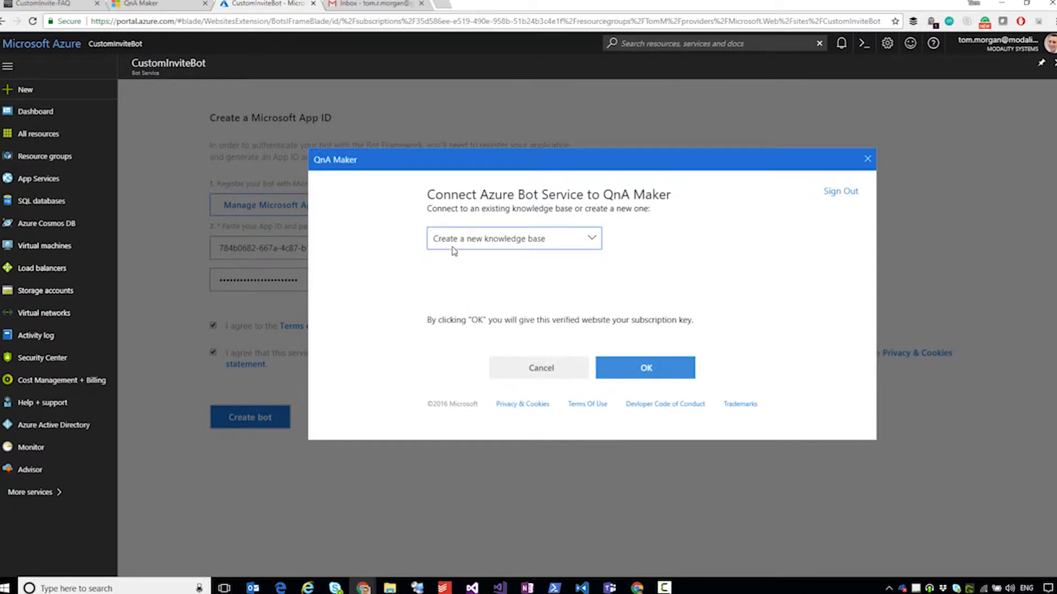
click(627, 369)
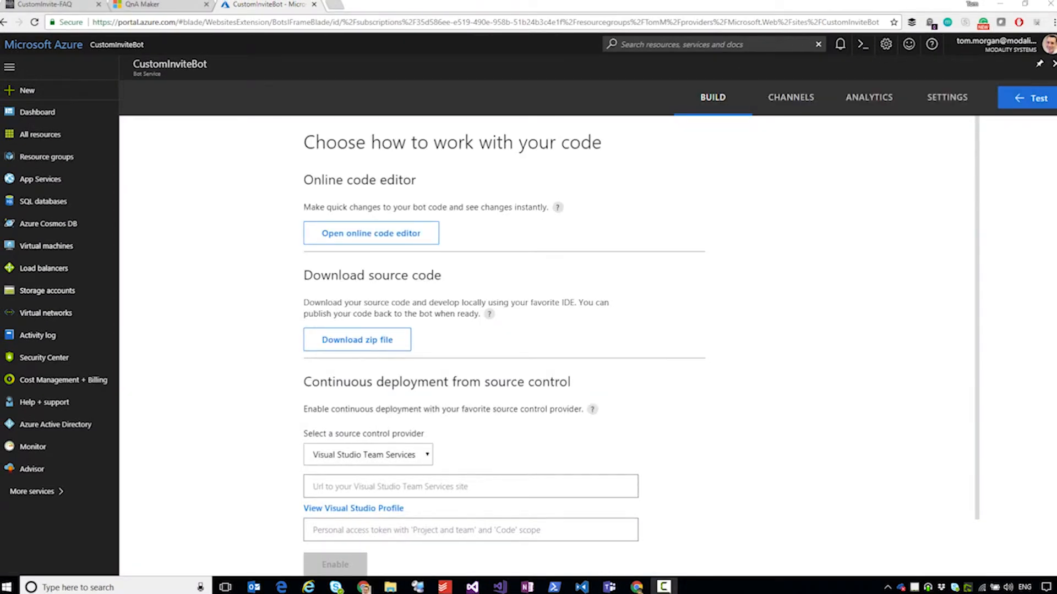
Open the bot's test chat, send "hi" and ask "what can businesses use custom invite for?"
click(1015, 102)
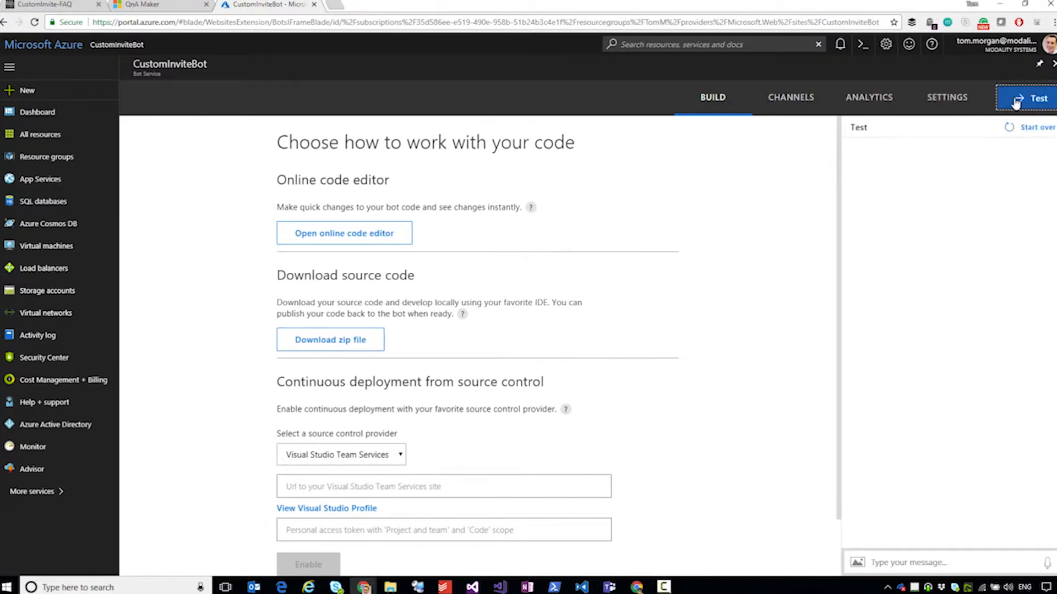
click(929, 562)
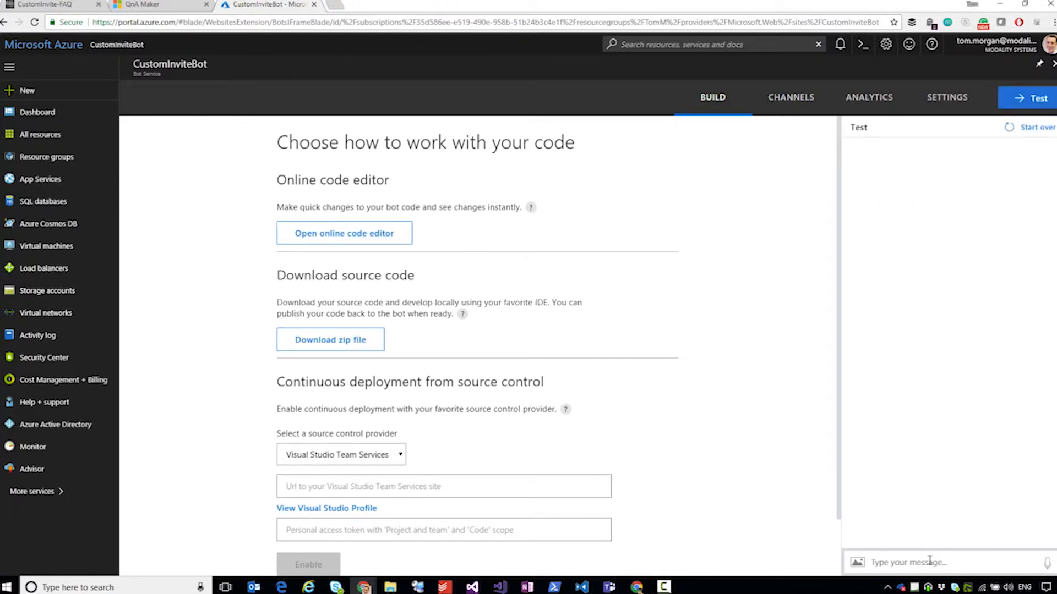
text(hi)
key(Return)
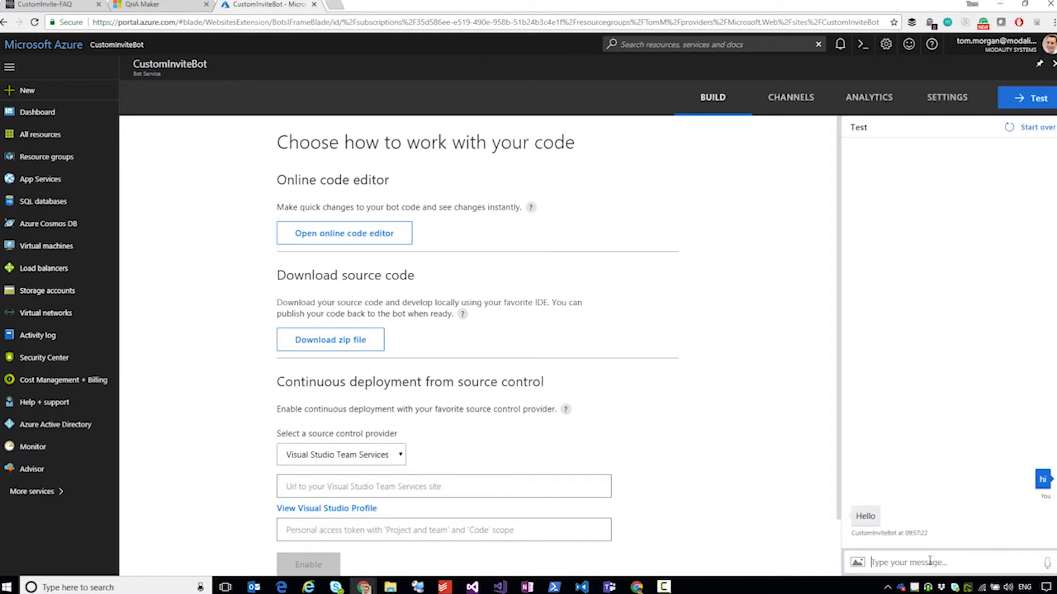
text(what can businesses use custom invite for?)
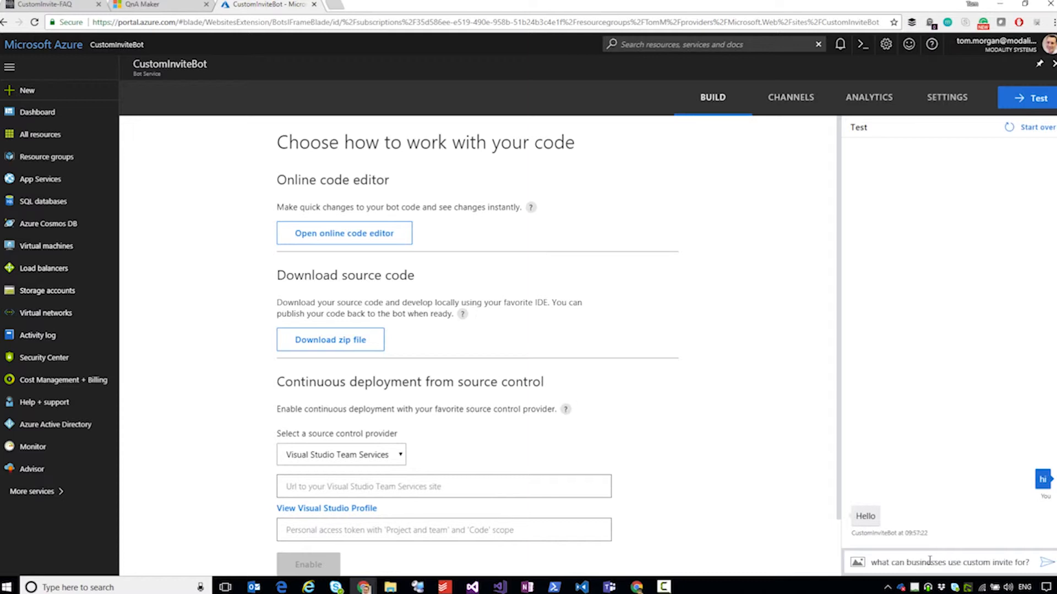
key(Return)
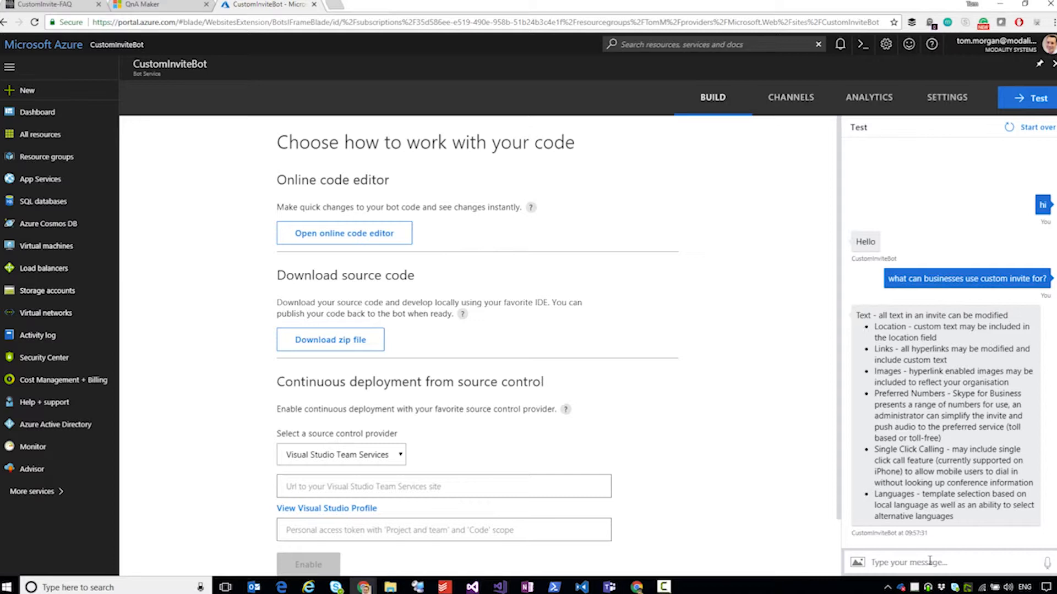
Add Microsoft Teams as a channel for CustomInviteBot
click(794, 95)
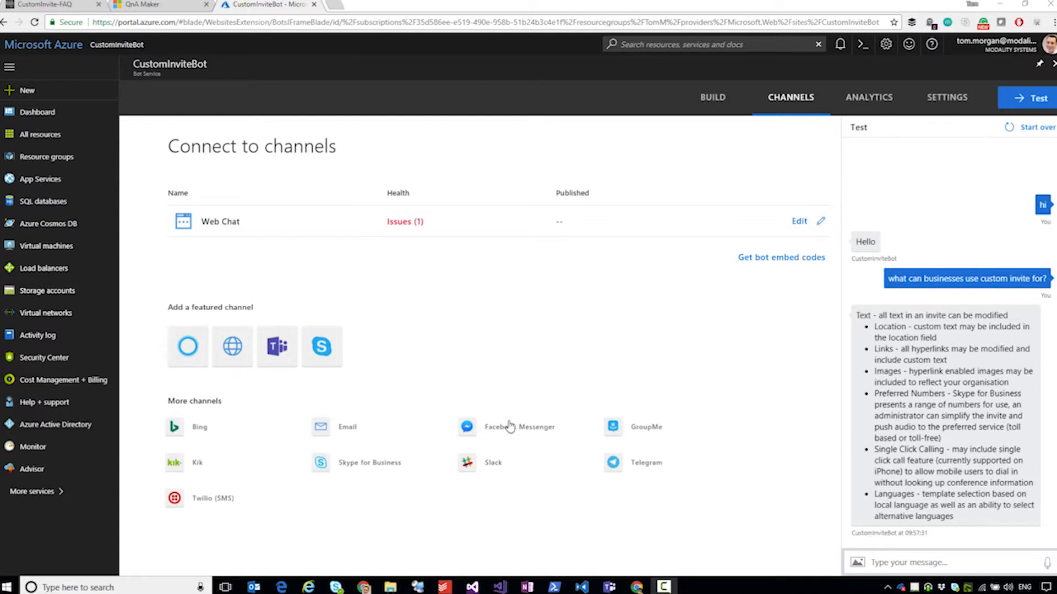
click(274, 357)
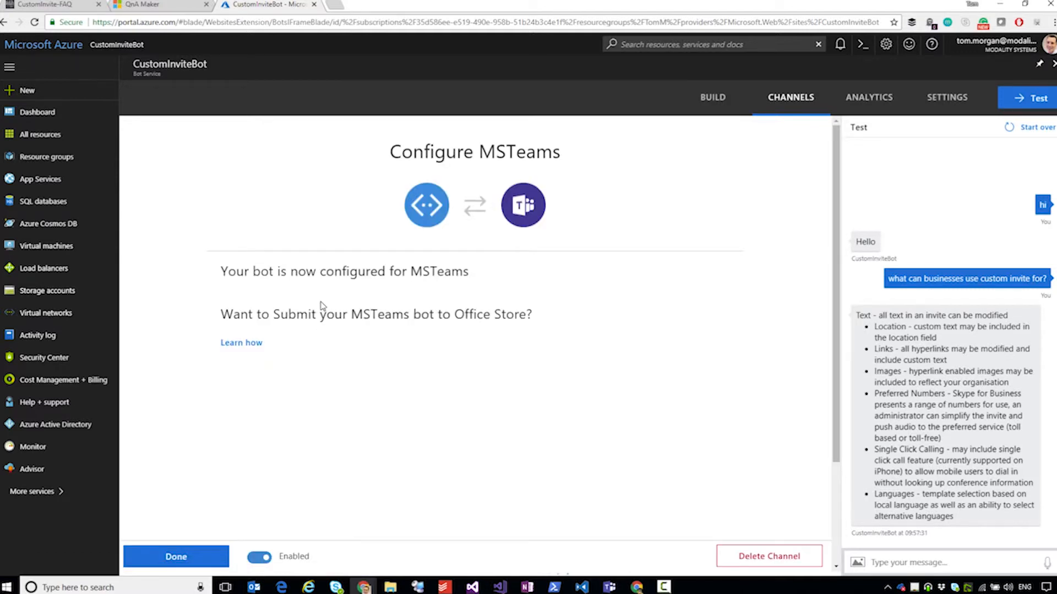
click(209, 555)
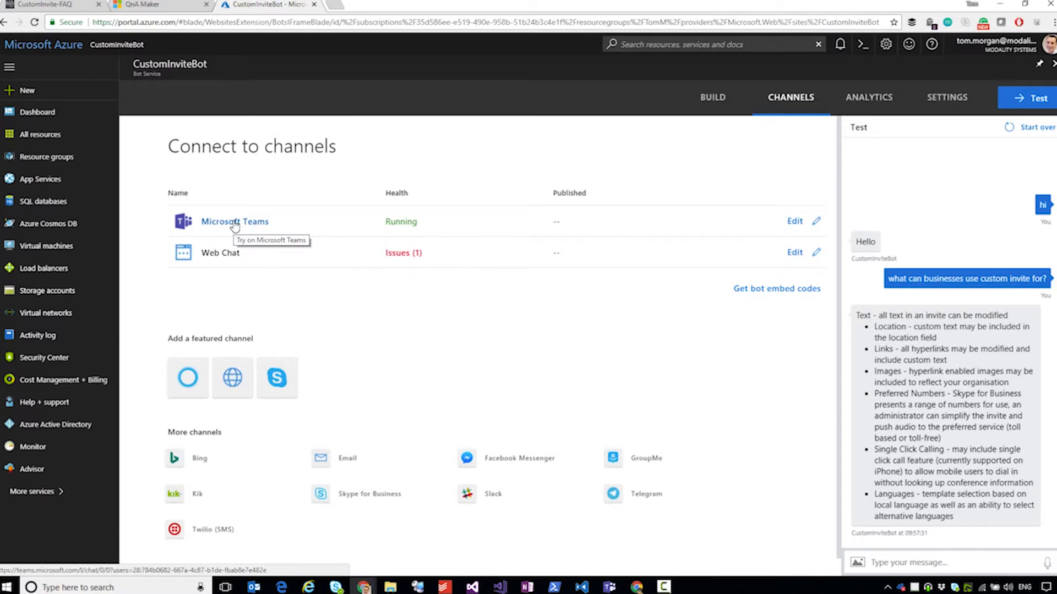
Add the Skype for Business channel and review the instructions and full cmdlet for adding the bot to a tenant
click(369, 498)
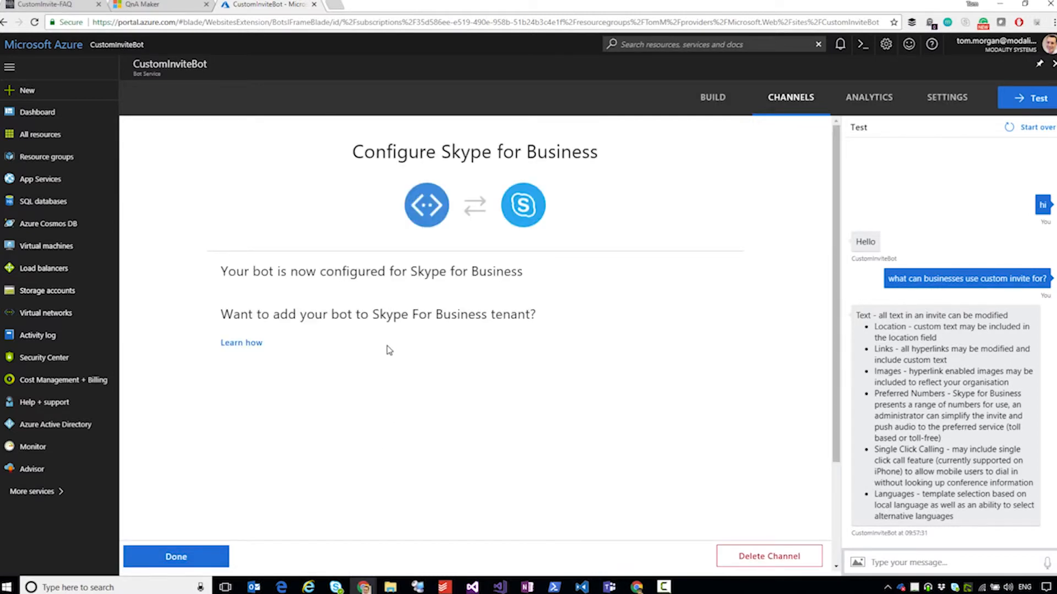
click(240, 344)
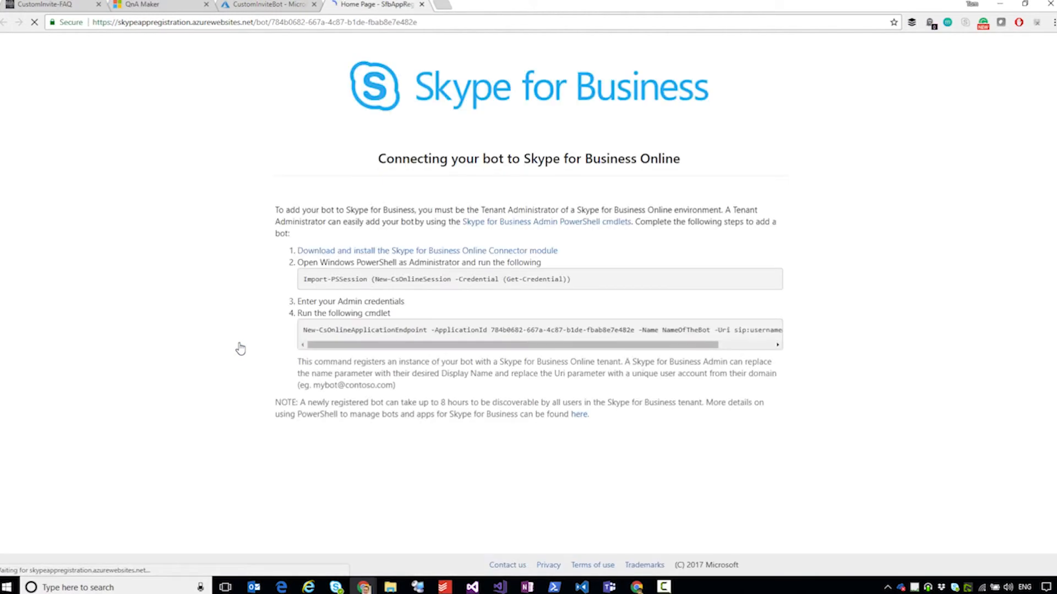
scroll(786, 353, down, 2)
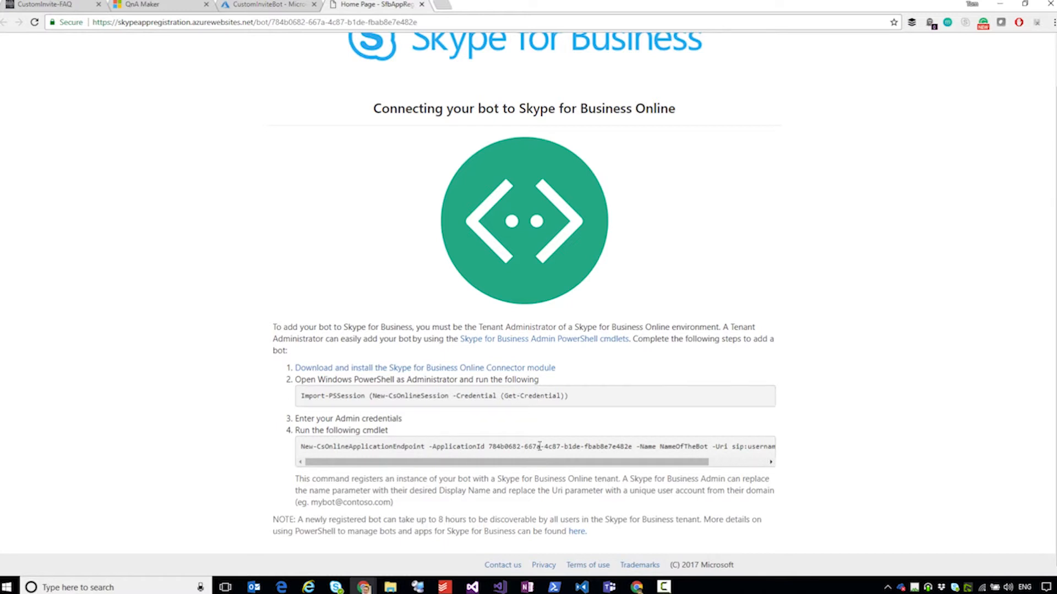
drag(509, 463, 567, 464)
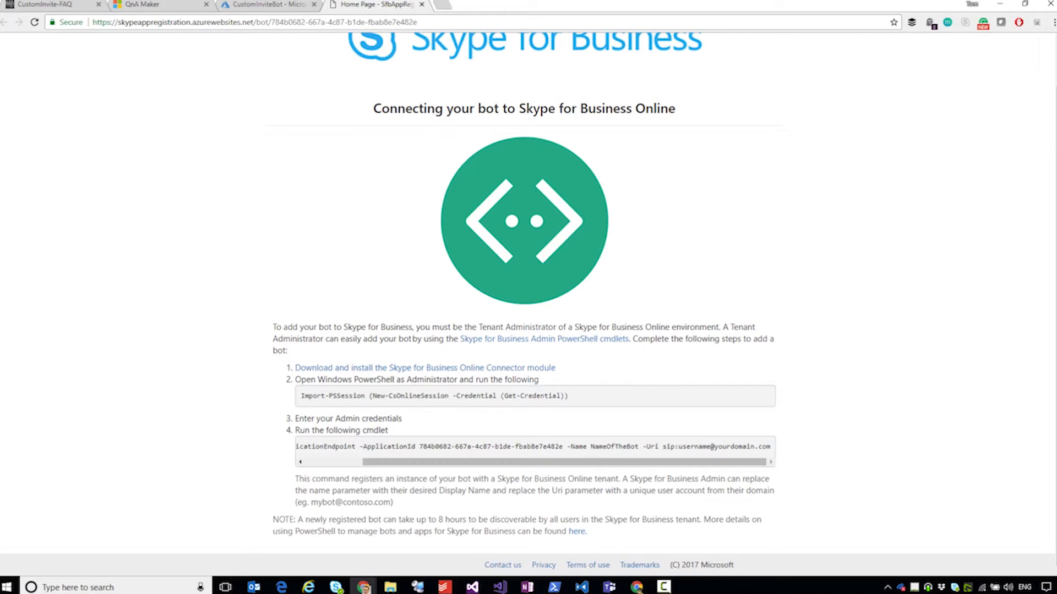
In the Skype for Business client, search for the custom invite bot by its address and open a conversation with it
key(F10)
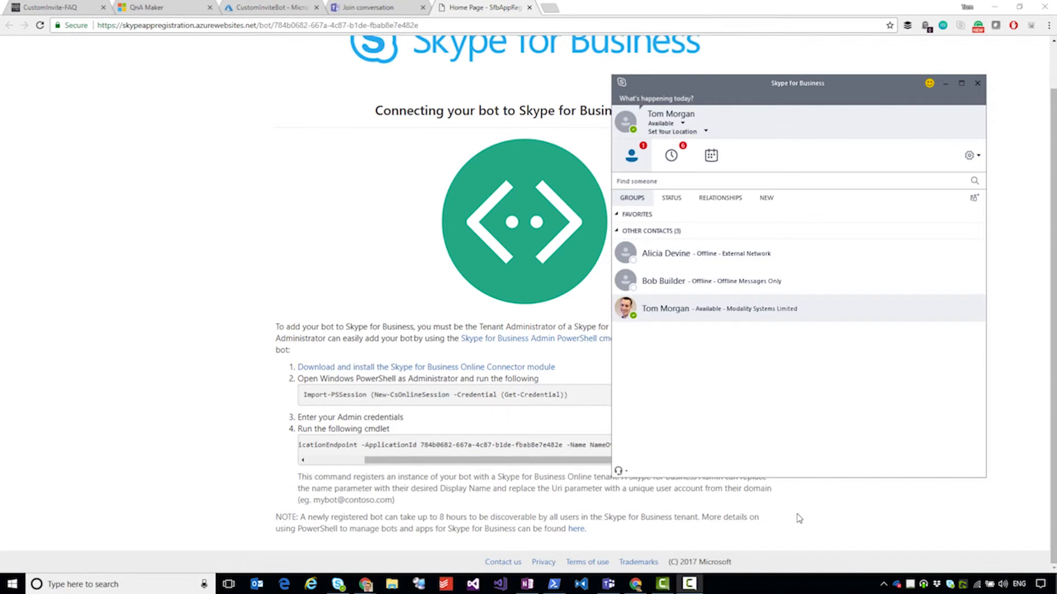
click(732, 84)
click(722, 180)
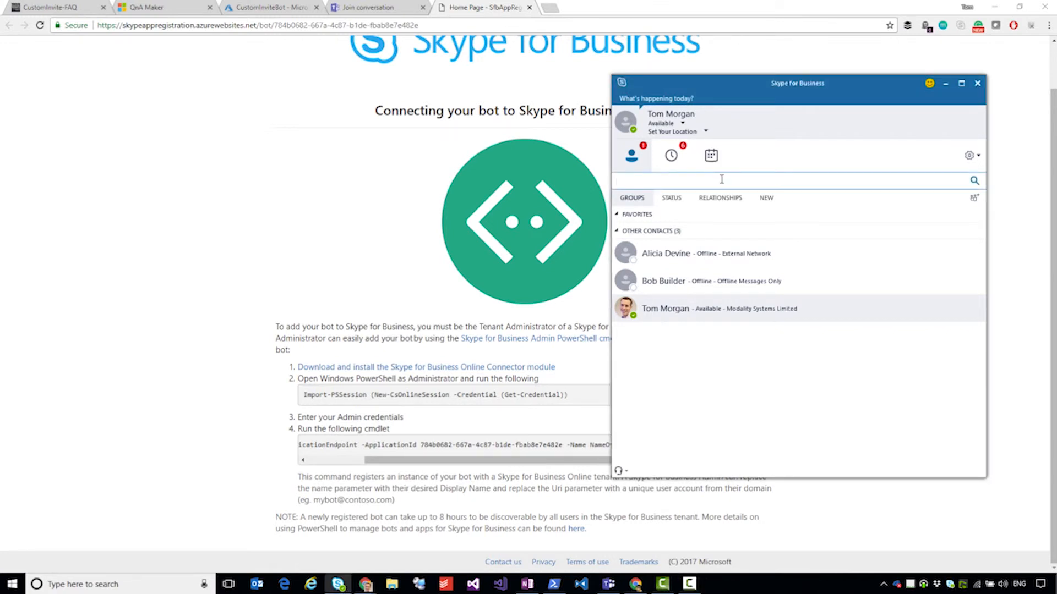
key(ctrl+v)
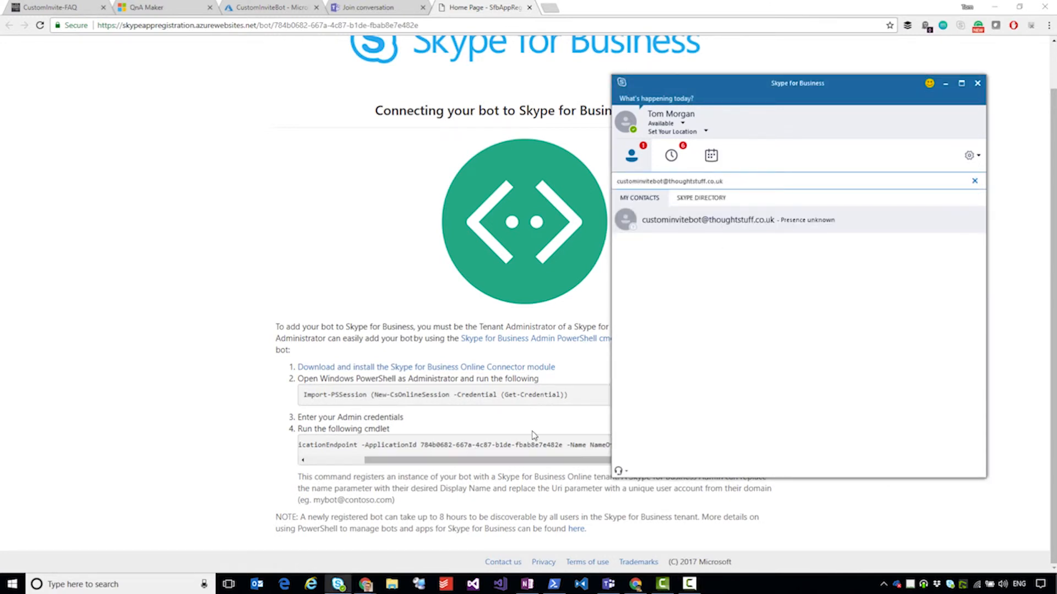
click(688, 226)
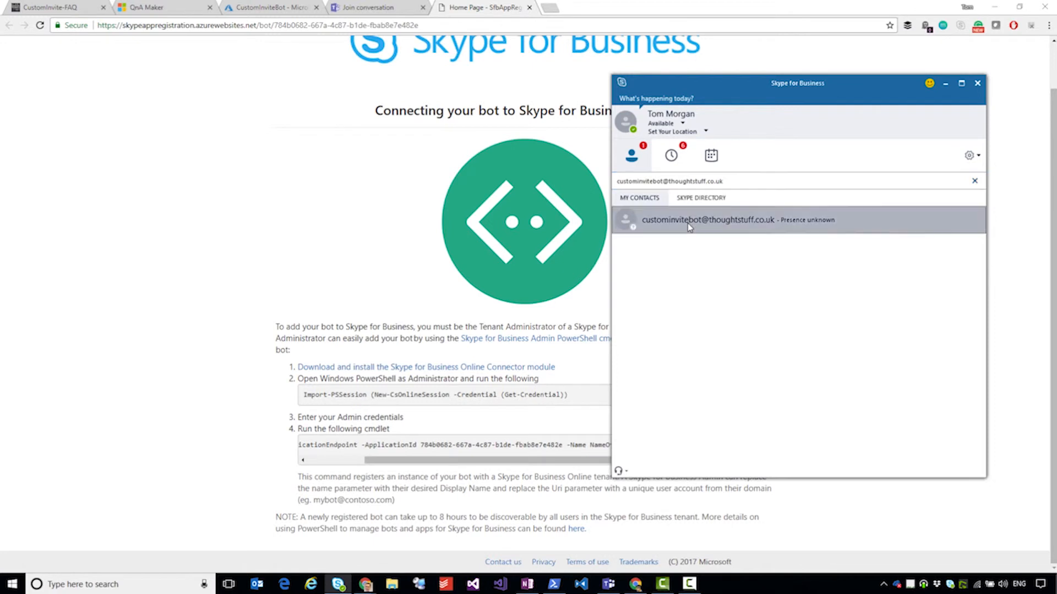
double_click(688, 226)
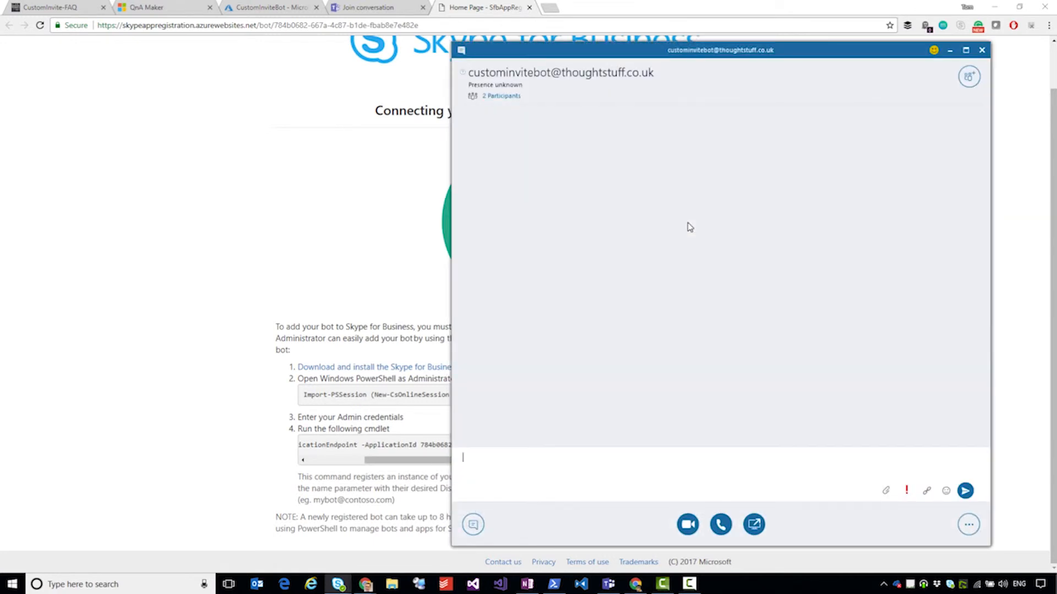
Send the bot "hi" and ask "what version of office is supported?" in the Skype for Business conversation
text(hi)
key(Return)
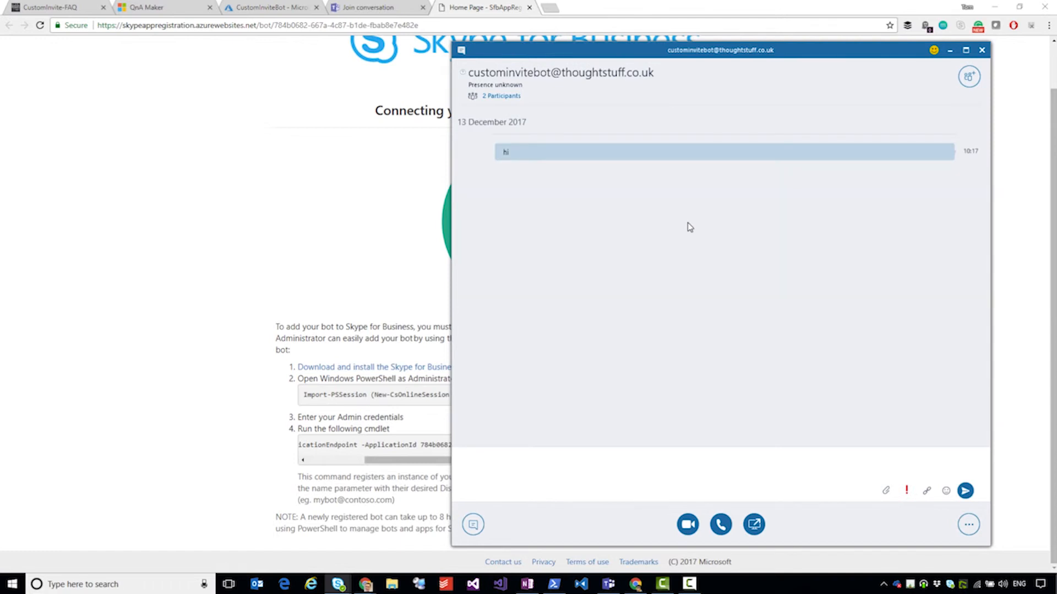
text(what vers)
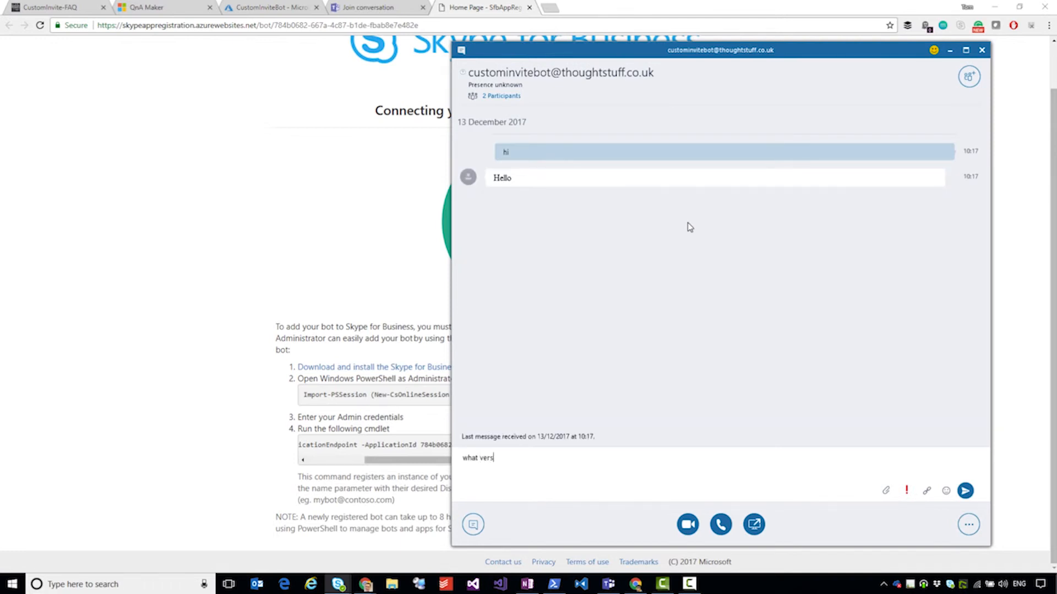
text(ion of office is supported?)
key(Return)
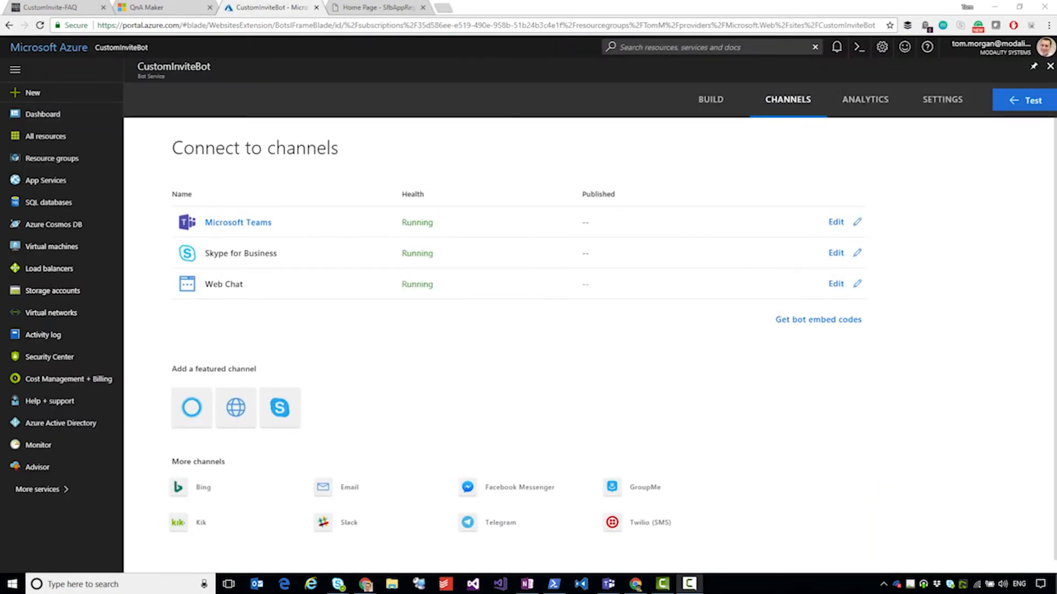
Open CustomInviteBot in the Microsoft Teams app from its Azure channel link and ask "what can I business do with custom invite?"
click(225, 227)
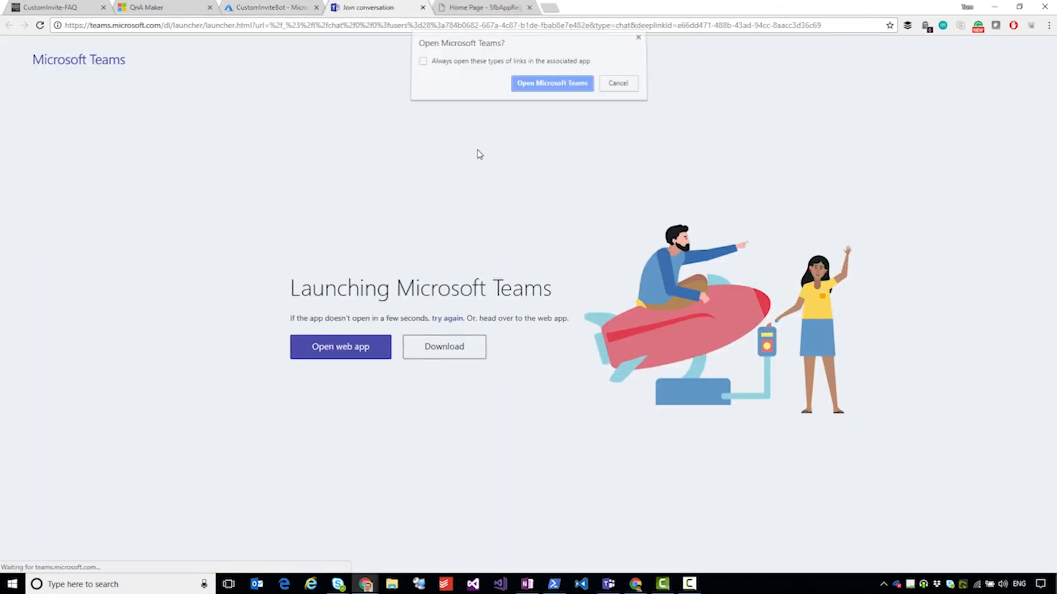
click(533, 86)
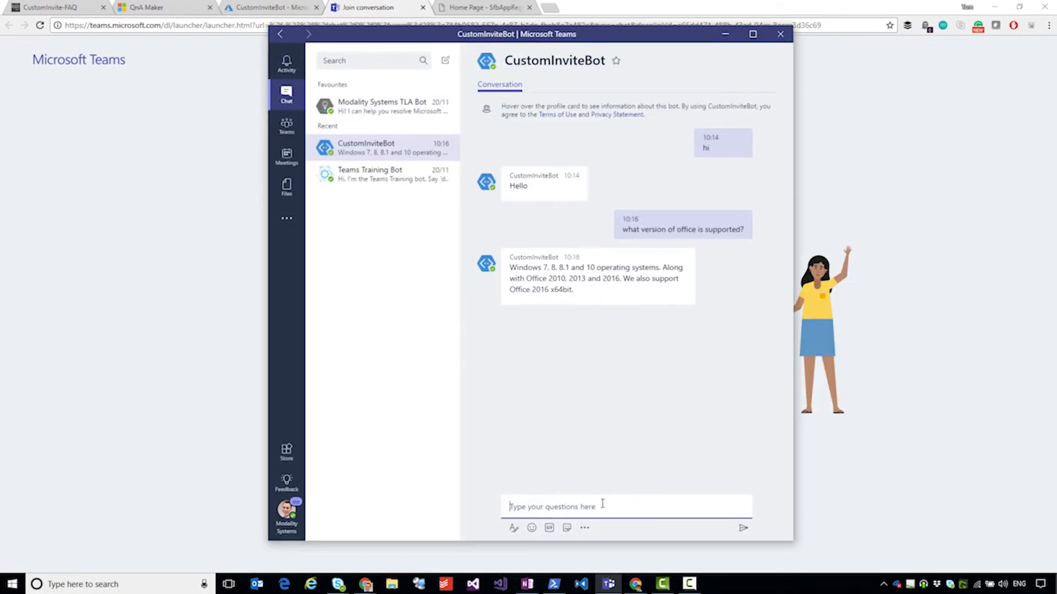
text(what can I business do with custom invite?)
key(Return)
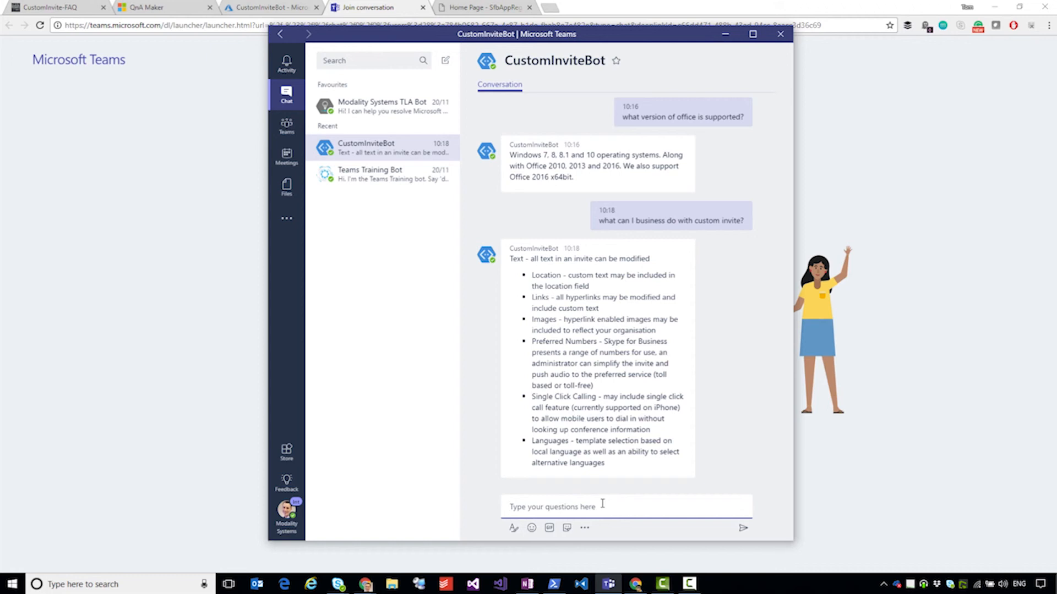
click(603, 505)
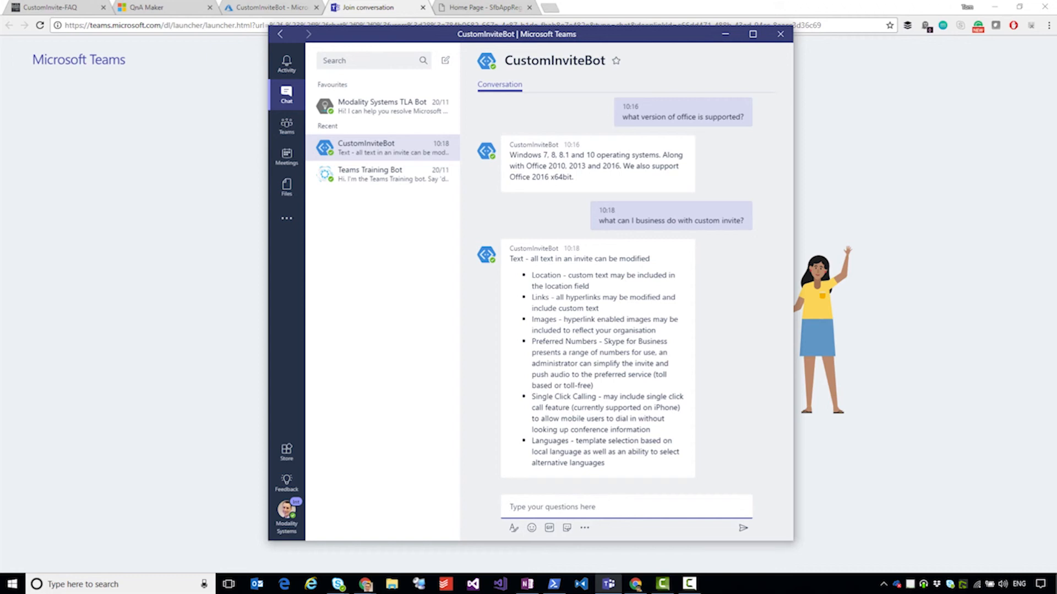